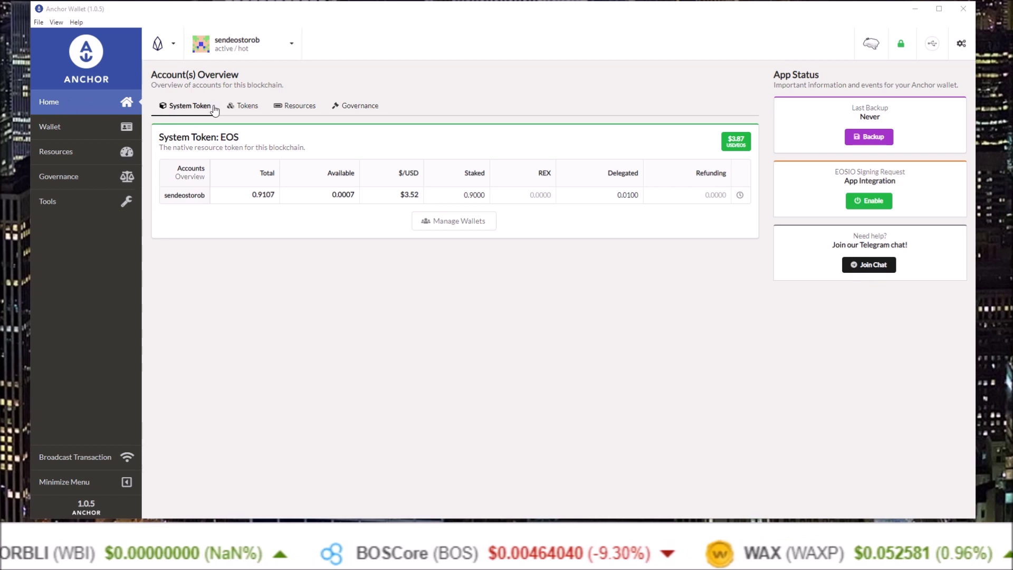
# Confirm the Tokens tab shows no tracked balances, then switch to the account's Bloks.io page.
pyautogui.click(244, 111)
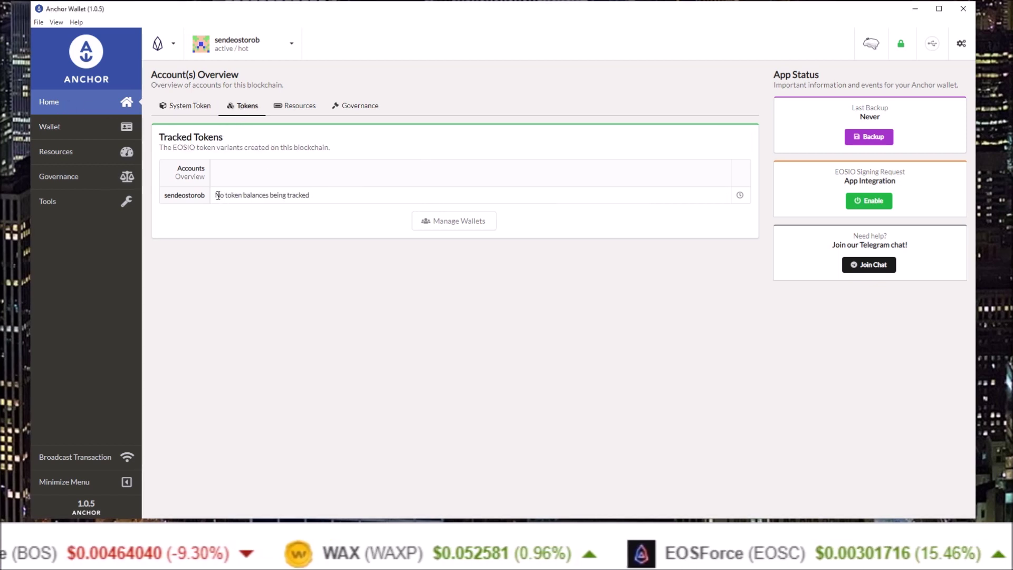
pyautogui.moveTo(216, 194); pyautogui.dragTo(315, 198)
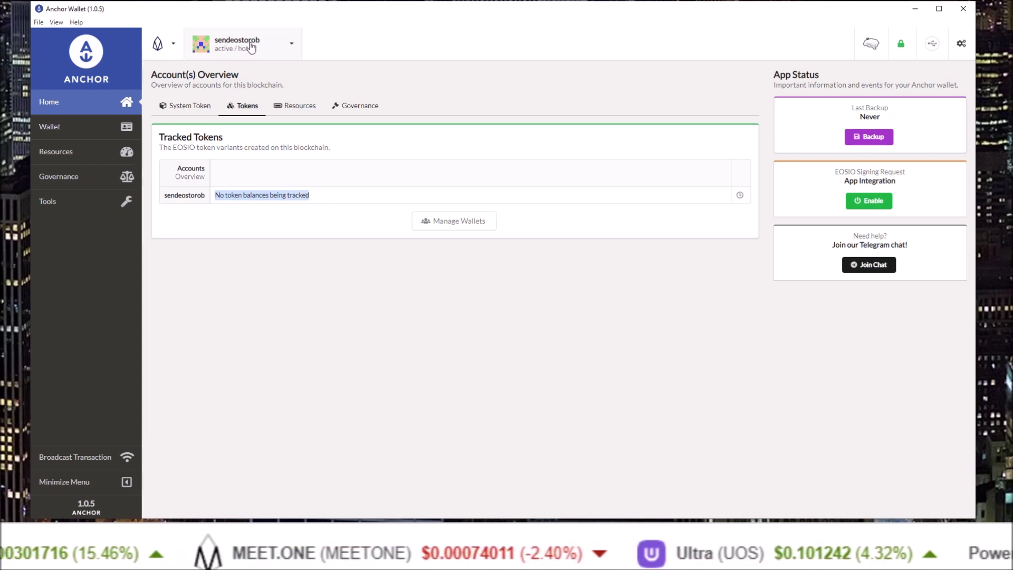
pyautogui.moveTo(399, 529)
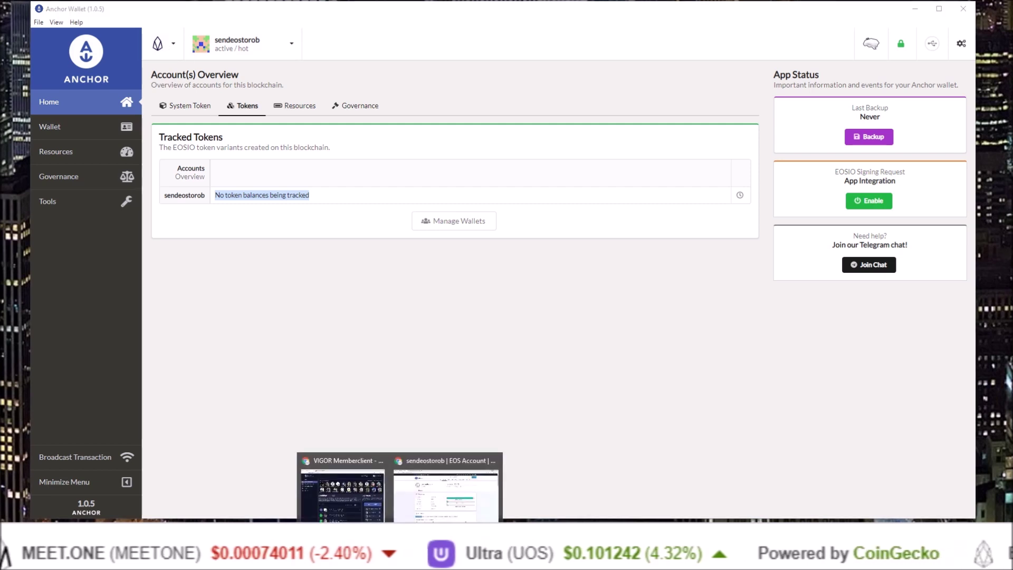
pyautogui.click(428, 516)
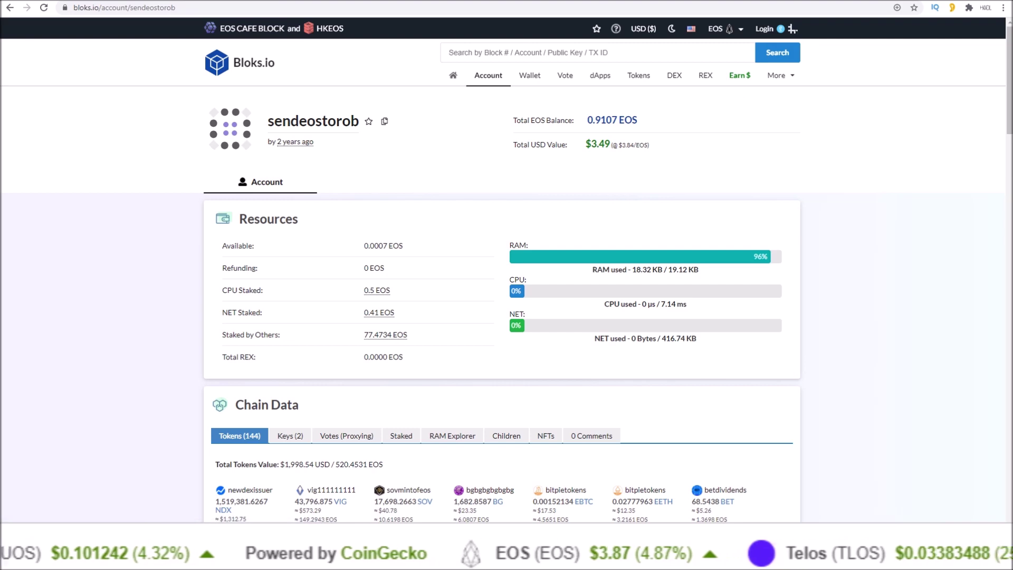
pyautogui.scroll(-4, 988, 97)
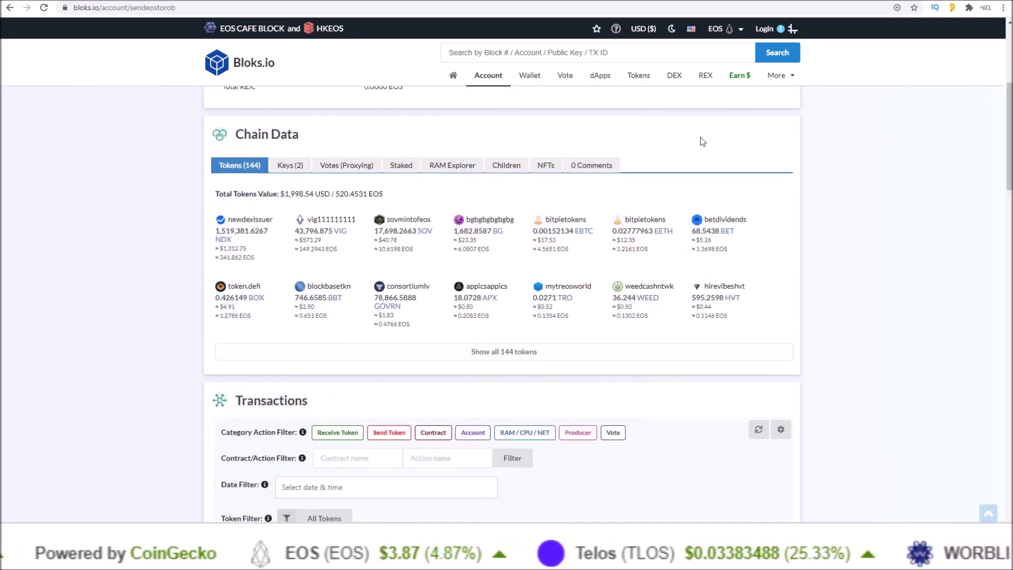
# Expand the Bloks.io token grid to show all 144 of the account's tokens.
pyautogui.click(522, 352)
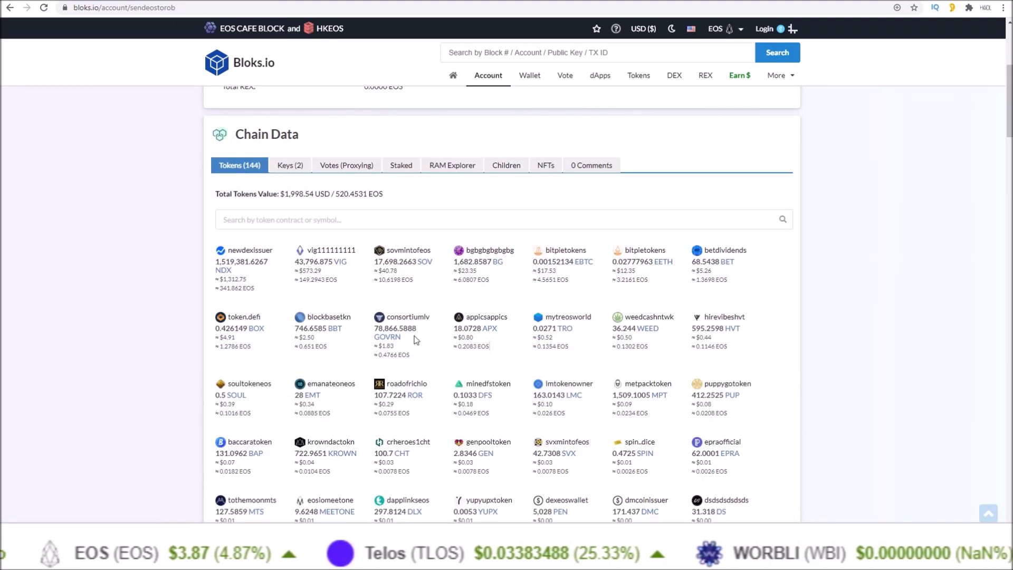
pyautogui.moveTo(1008, 91)
pyautogui.mouseDown()
pyautogui.moveTo(1006, 73)
pyautogui.moveTo(996, 90)
pyautogui.mouseUp()
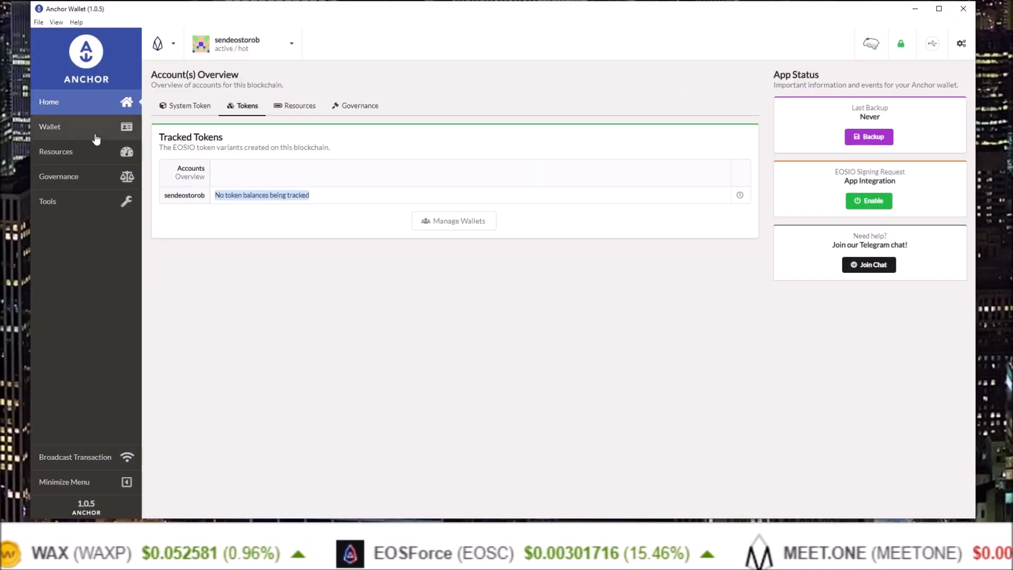
# Scan custom token balances on the Airdrops / Custom Tokens page.
pyautogui.click(65, 207)
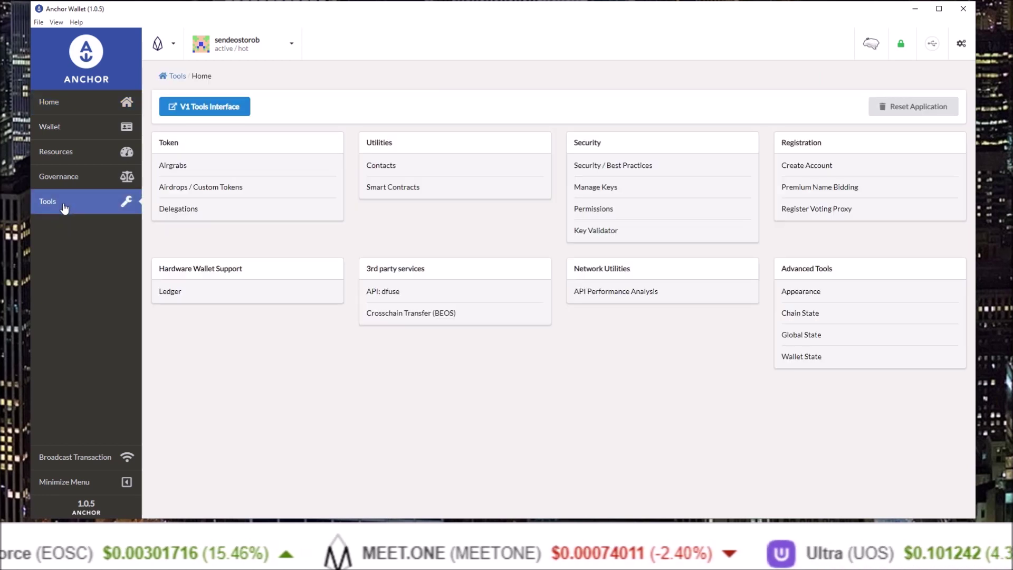
pyautogui.click(194, 188)
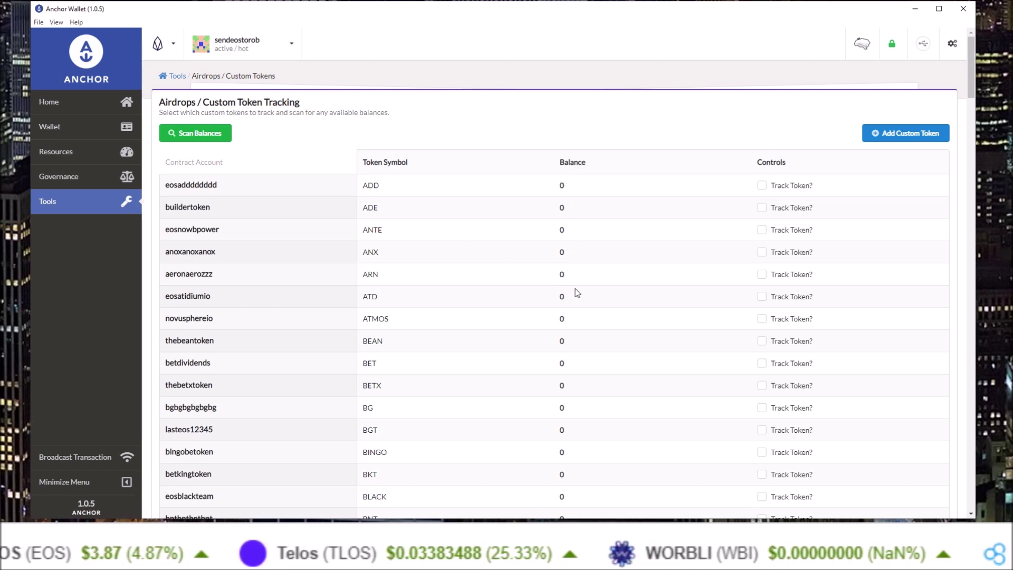
pyautogui.click(186, 137)
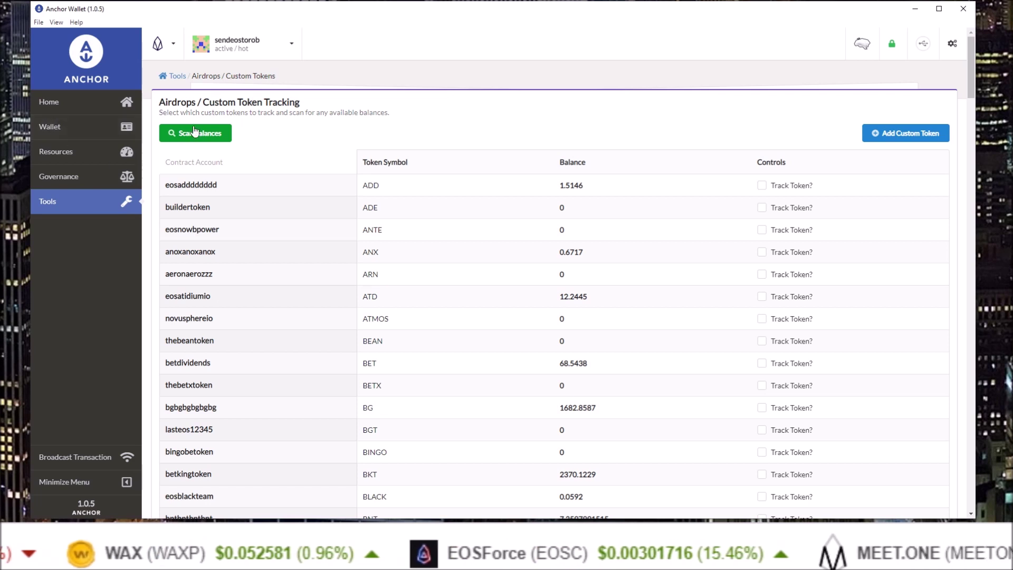
# Mark ADD, ANX, ATD, BET, BG, BKT and BLACK for tracking, then return Home.
pyautogui.click(761, 185)
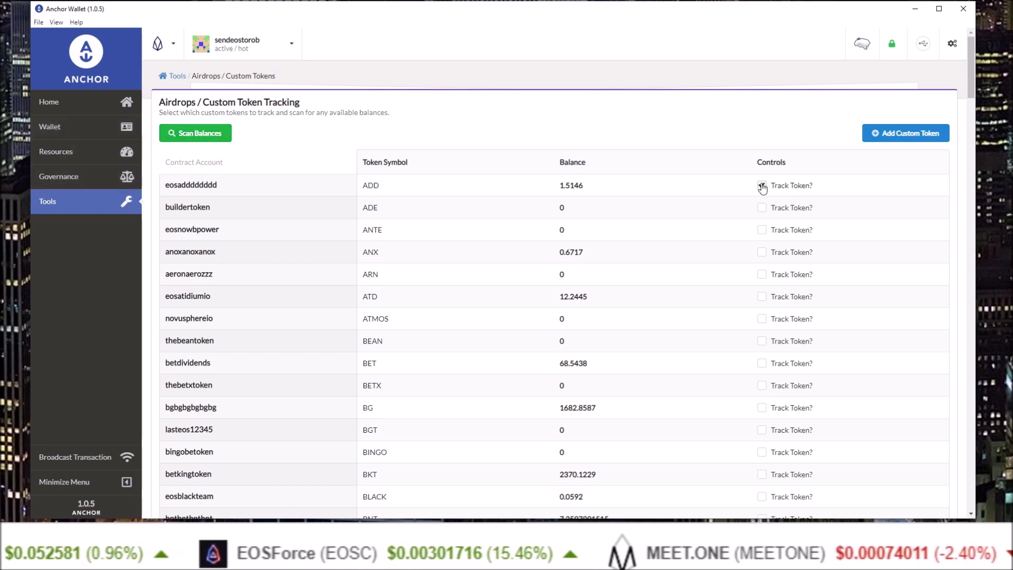
pyautogui.click(761, 252)
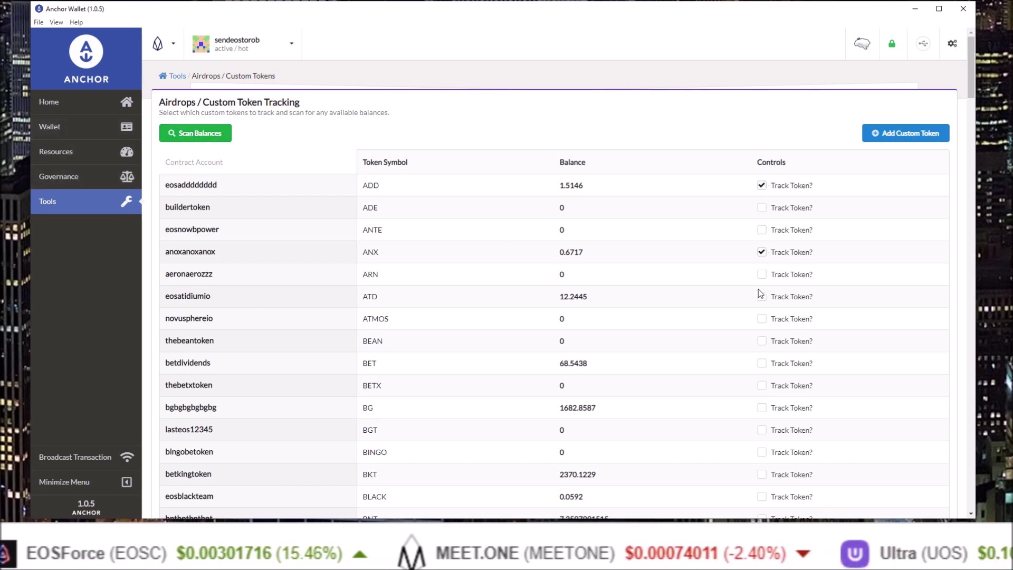
pyautogui.click(761, 363)
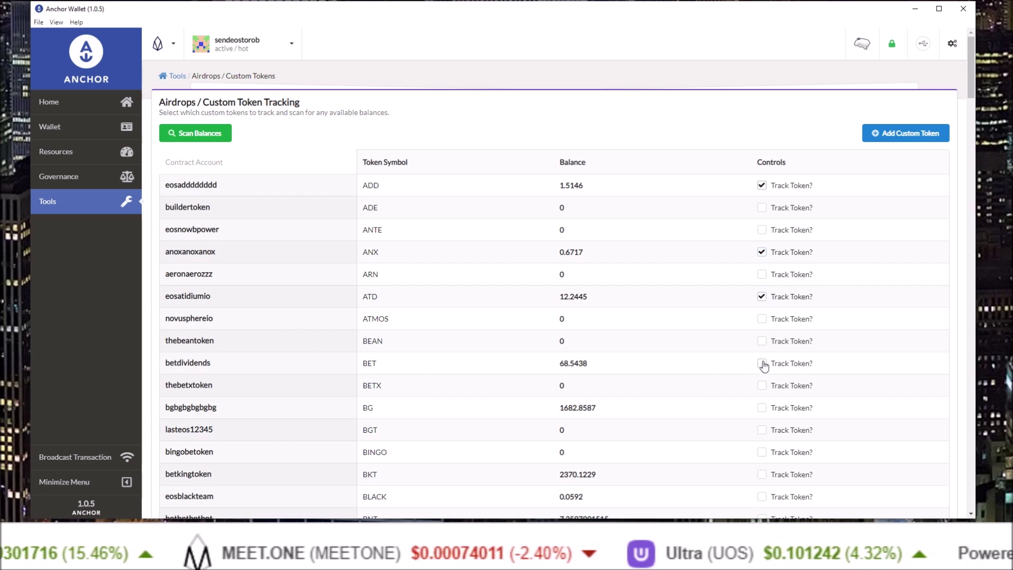
pyautogui.click(761, 406)
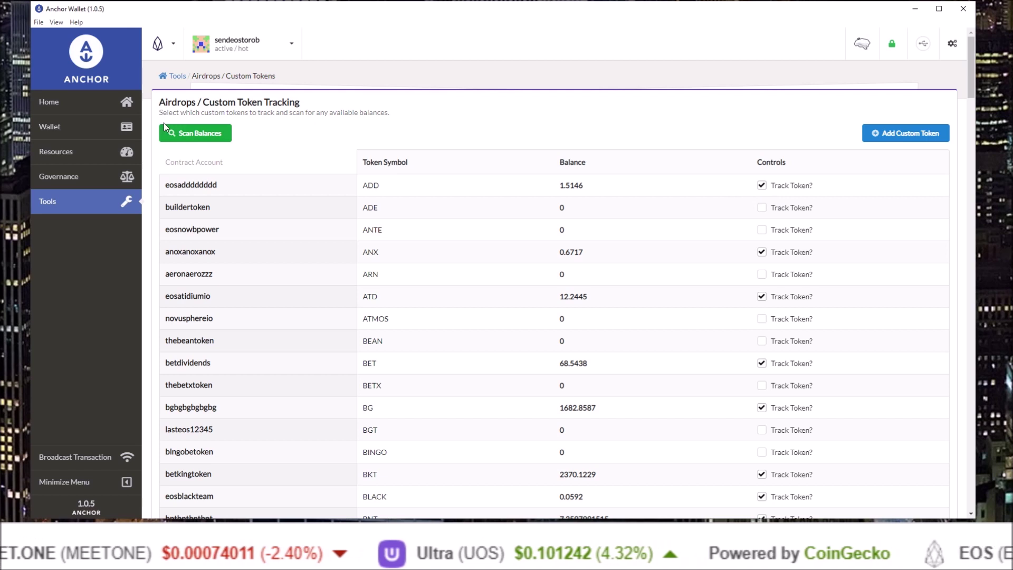
pyautogui.click(67, 106)
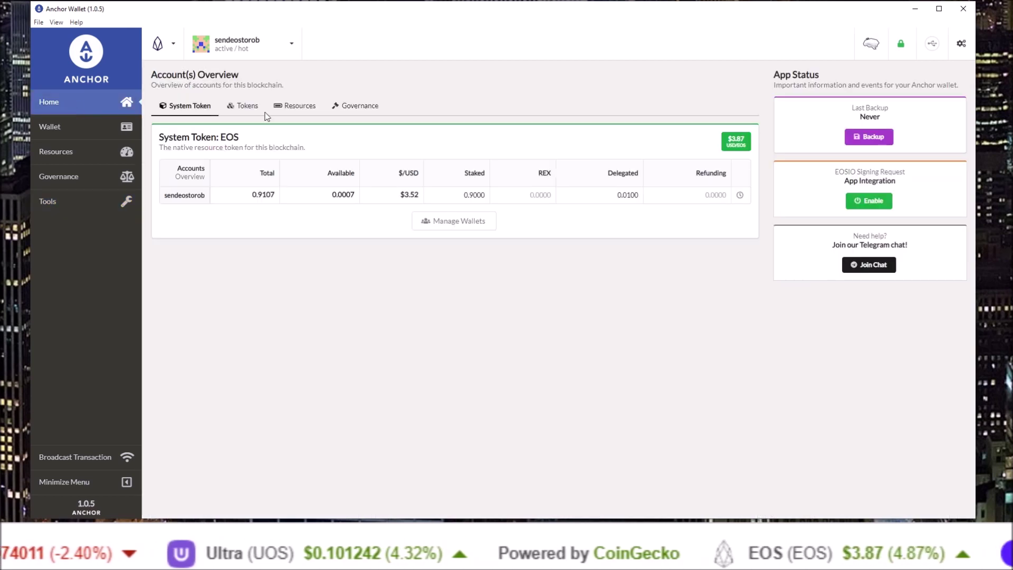
# Review the tracked ADD, ANX and BET balances, then go back to Airdrops / Custom Tokens.
pyautogui.click(244, 108)
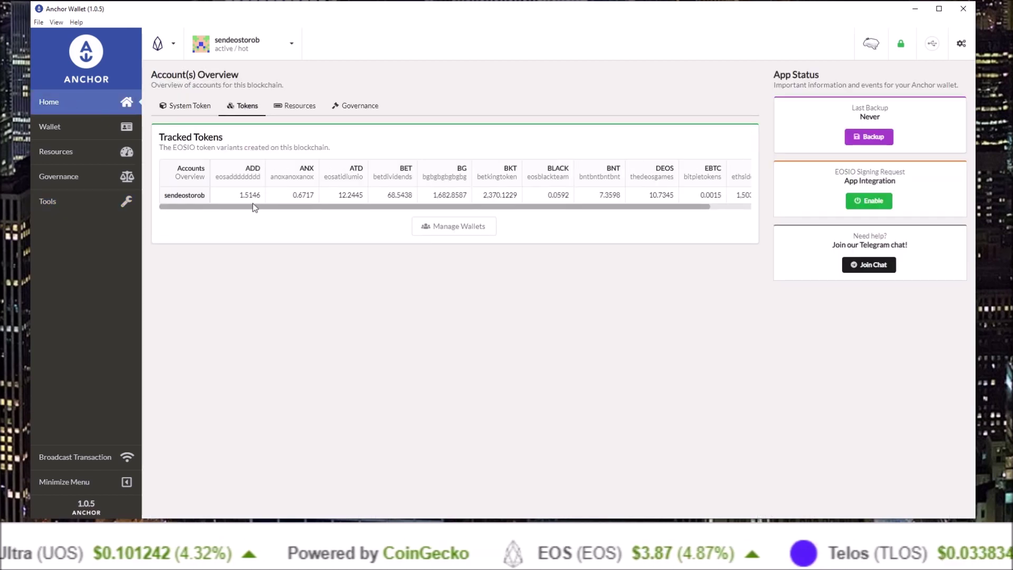
pyautogui.moveTo(253, 207); pyautogui.dragTo(302, 213)
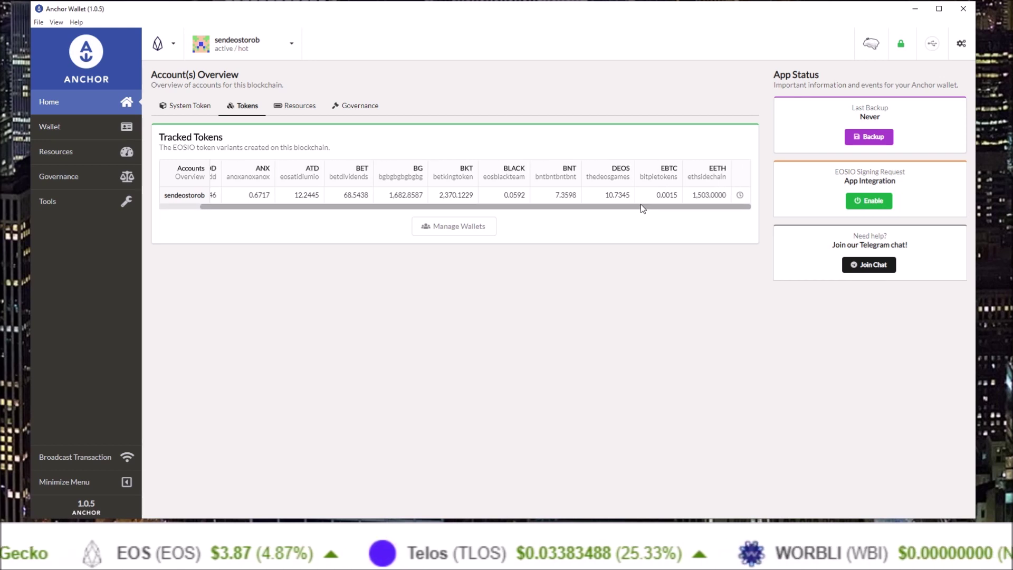
pyautogui.click(126, 202)
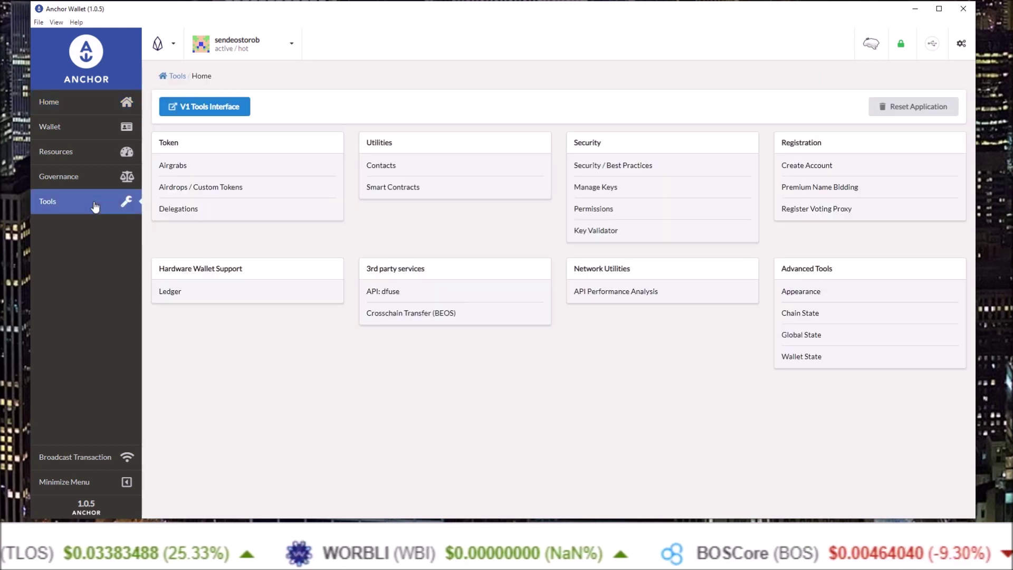
pyautogui.click(180, 188)
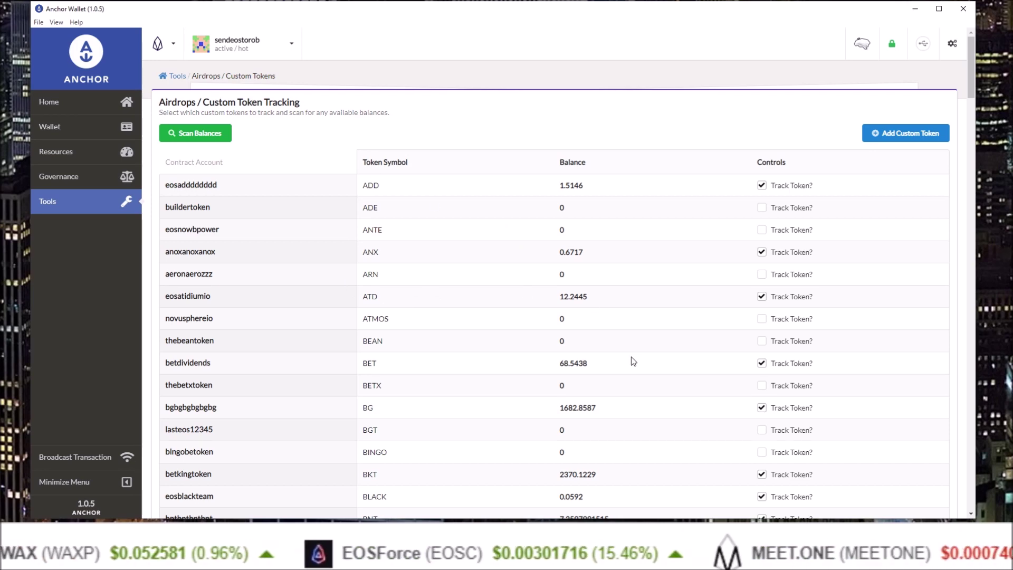
pyautogui.moveTo(400, 554)
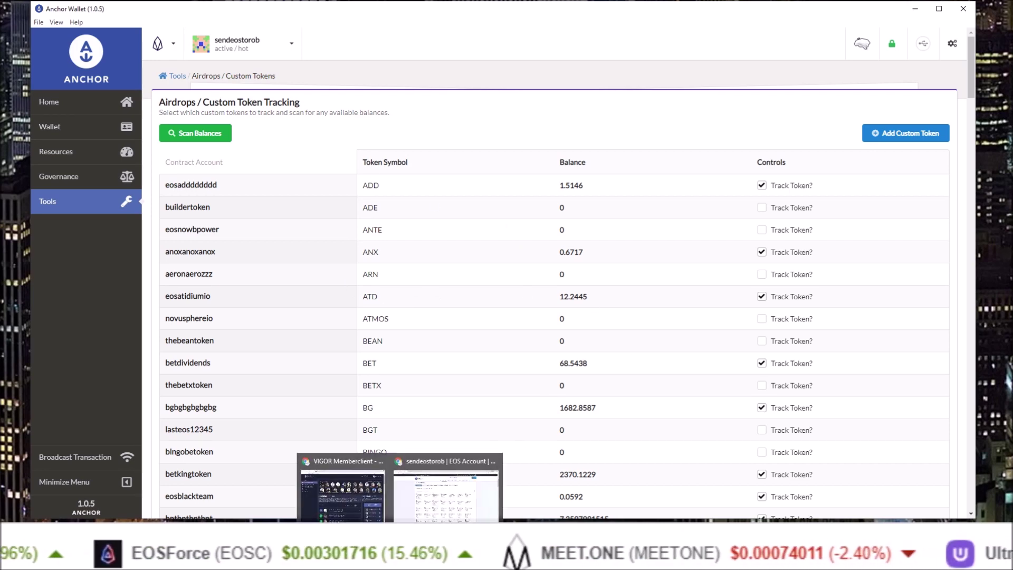
# Glance at Bloks.io, then bring up Anchor's empty Add Custom Token form.
pyautogui.click(446, 491)
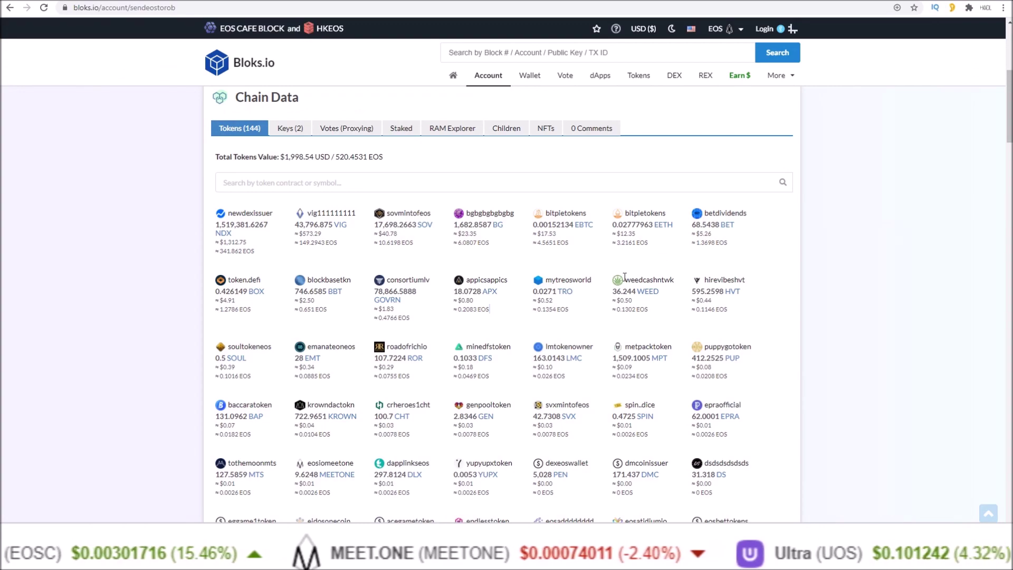
pyautogui.hotkey('alt', 'Tab')
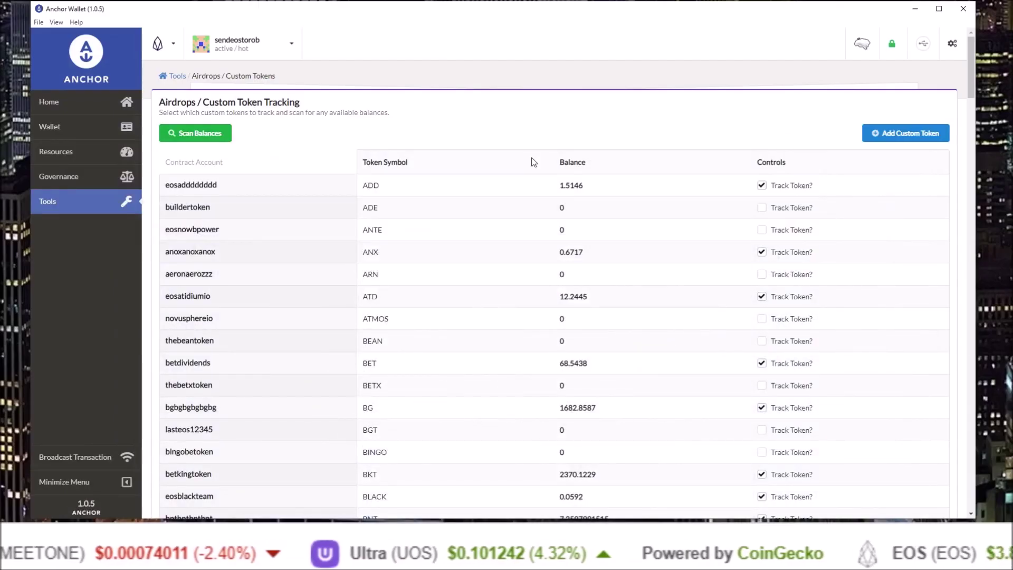
pyautogui.click(896, 138)
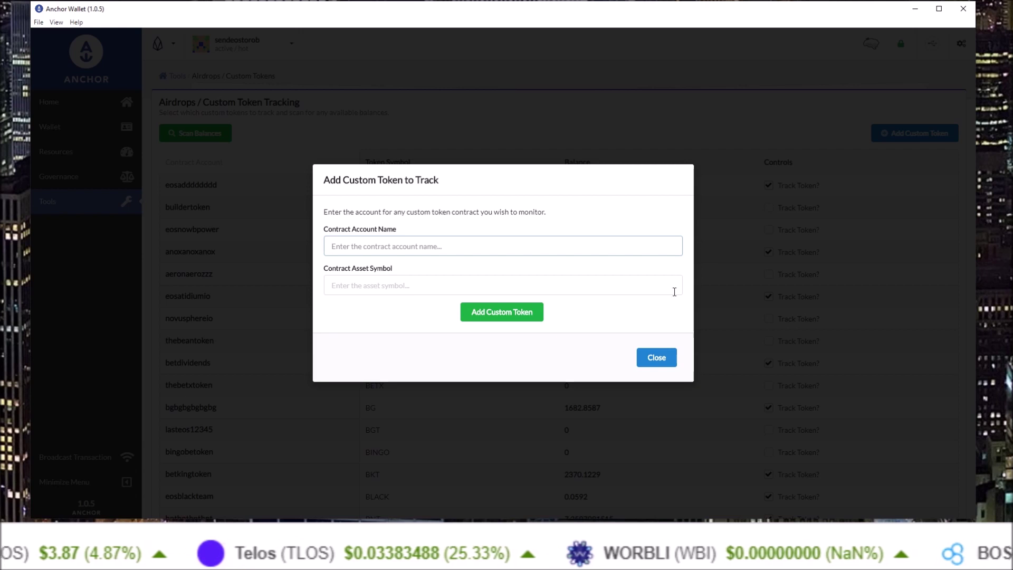
pyautogui.click(399, 554)
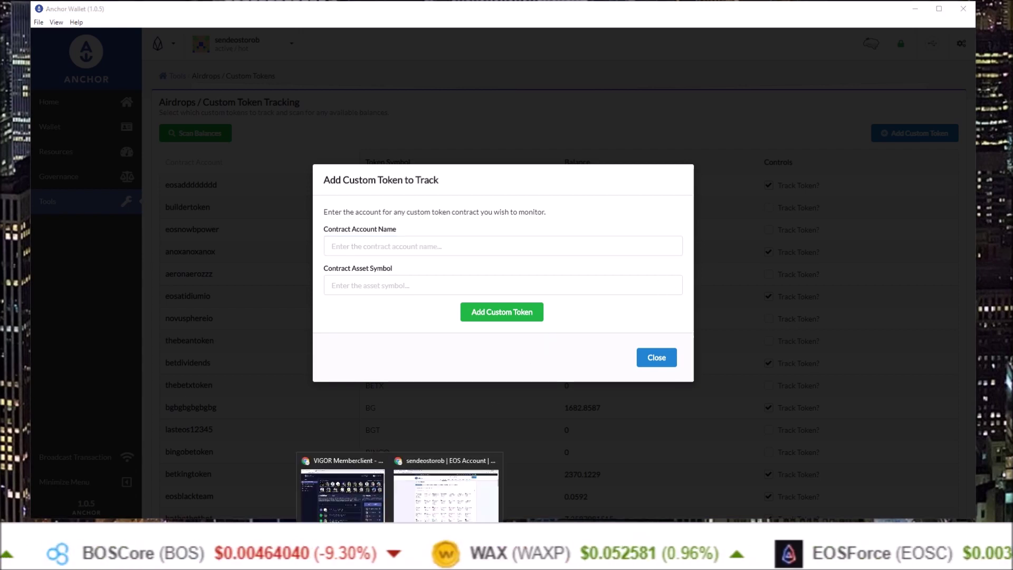
pyautogui.click(435, 499)
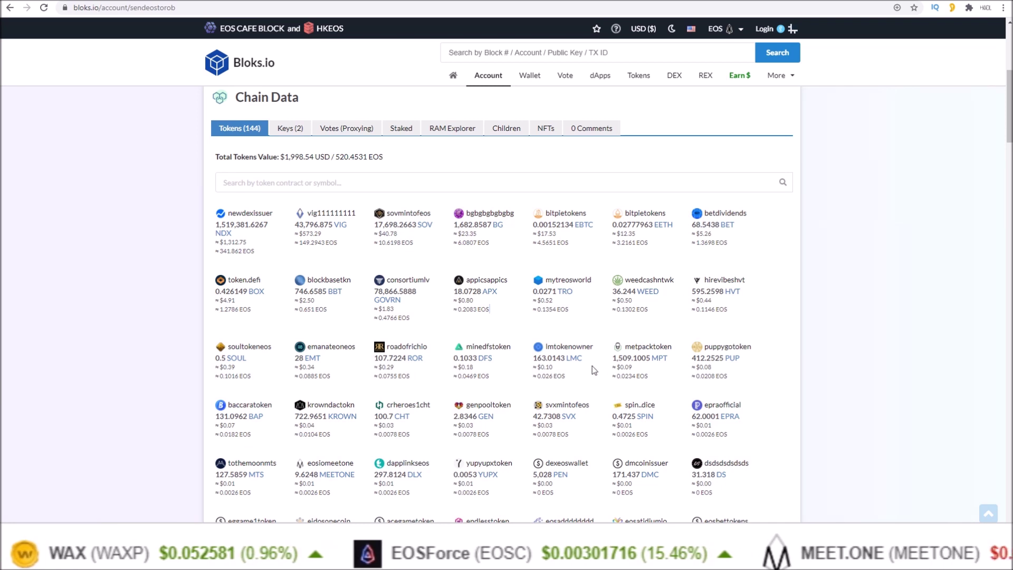
pyautogui.click(244, 130)
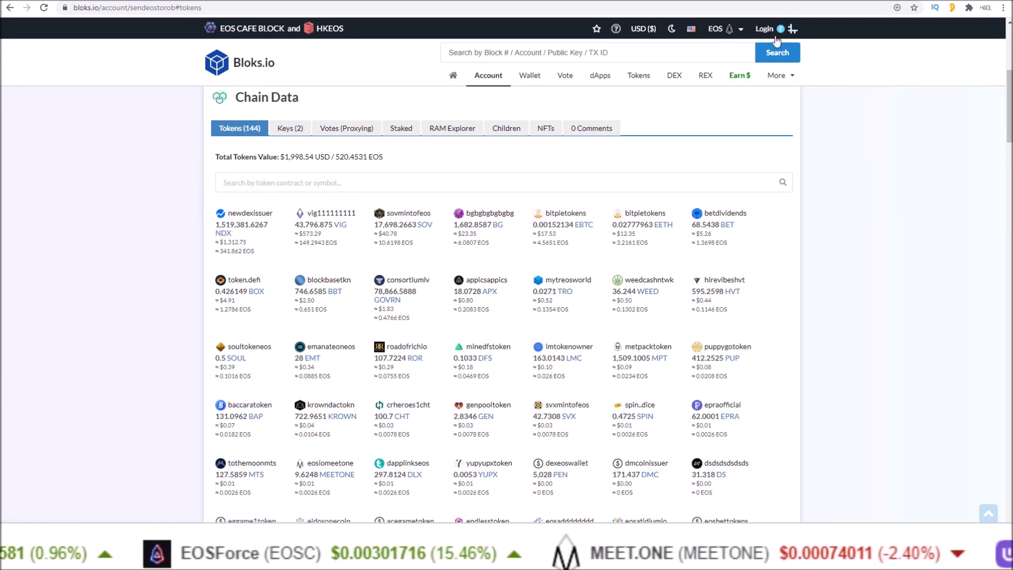
pyautogui.scroll(4, 775, 41)
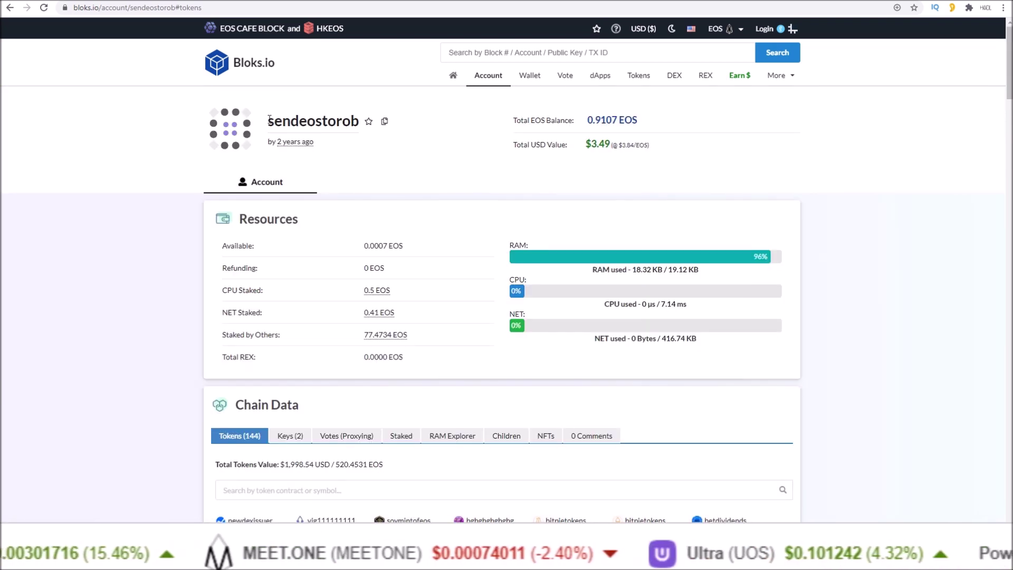
pyautogui.moveTo(269, 121); pyautogui.dragTo(364, 128)
pyautogui.click(956, 86)
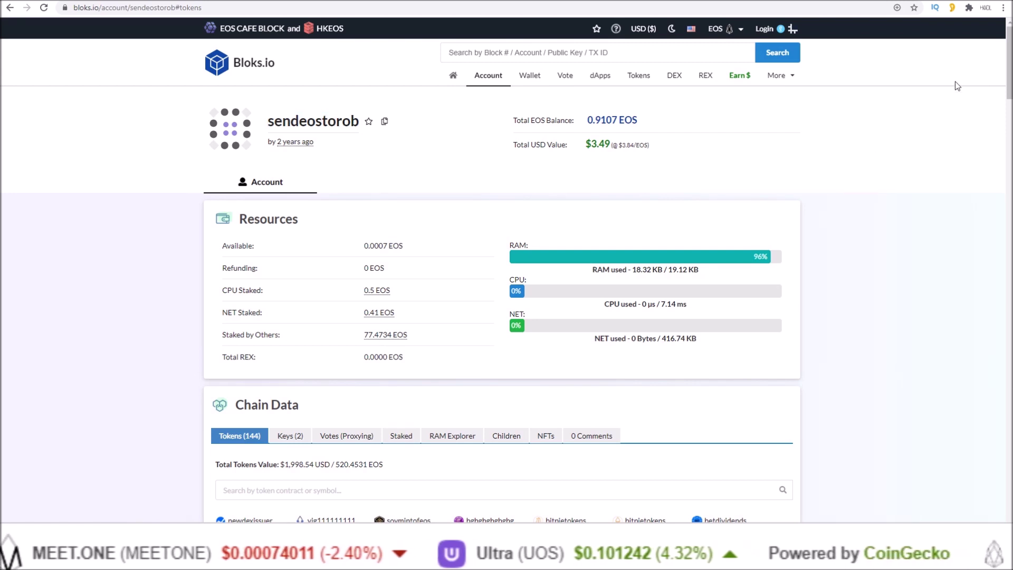
pyautogui.scroll(-4, 946, 94)
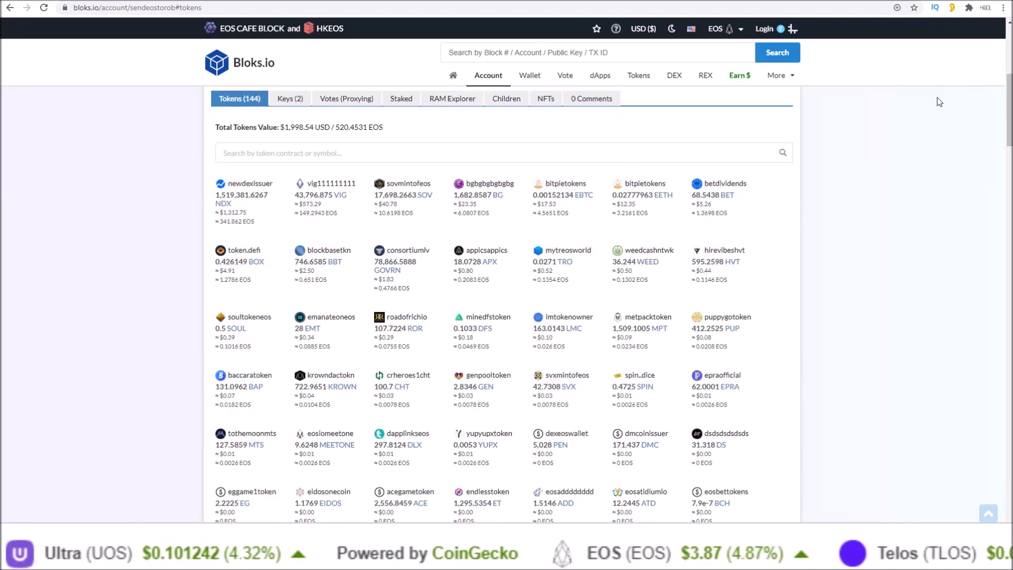
# Inspect the sovmintofeos SOV token entry, then return to Anchor Wallet.
pyautogui.moveTo(387, 183); pyautogui.dragTo(430, 182)
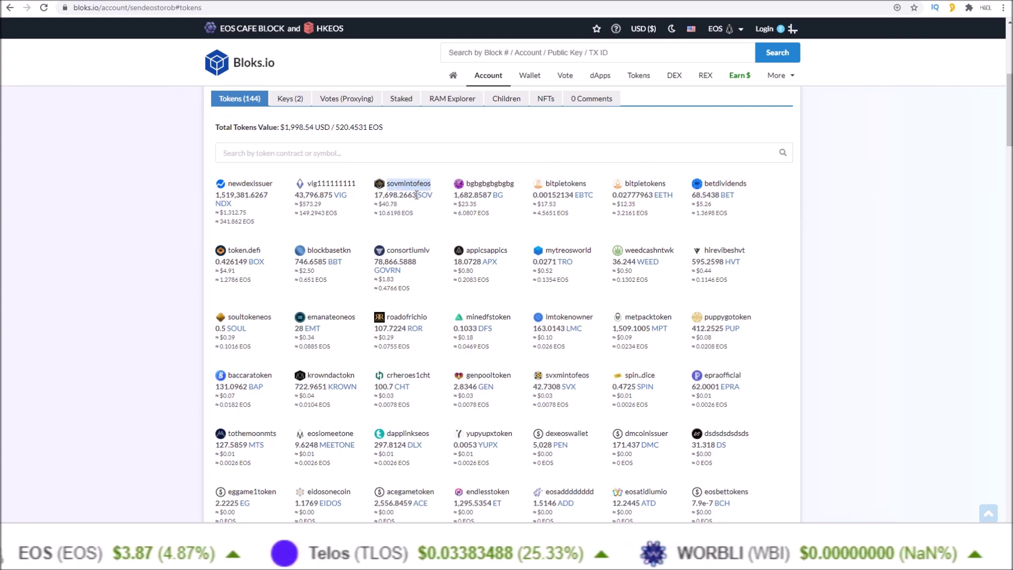
pyautogui.moveTo(432, 195); pyautogui.dragTo(417, 195)
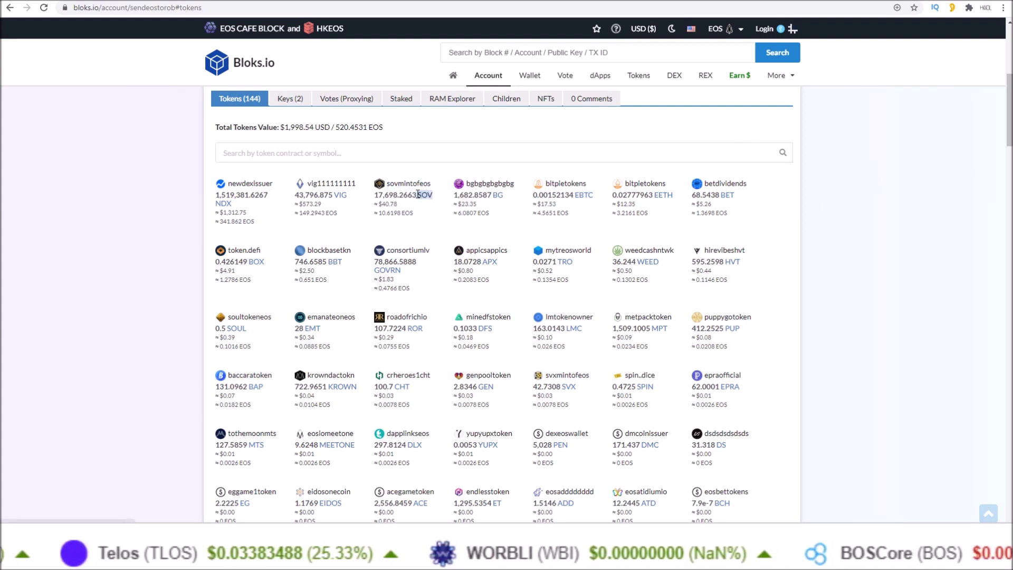
pyautogui.click(434, 226)
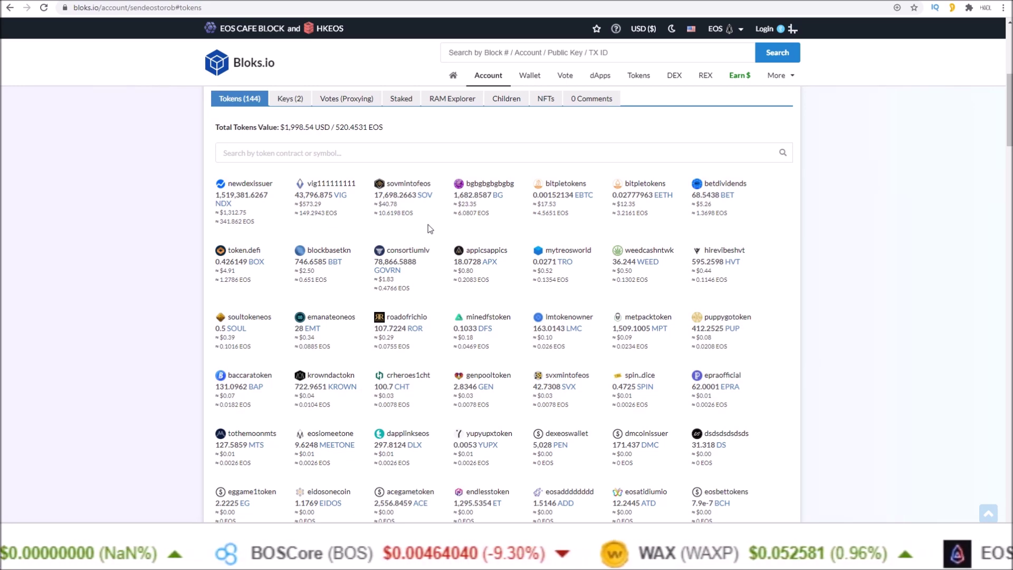
pyautogui.hotkey('alt', 'Tab')
pyautogui.moveTo(968, 202); pyautogui.dragTo(942, 58)
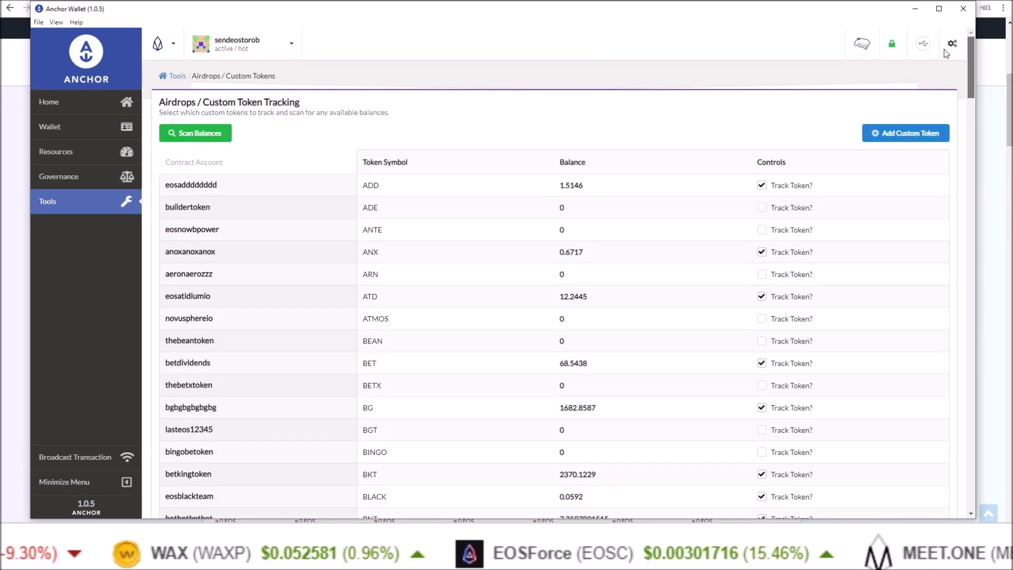
pyautogui.moveTo(943, 50); pyautogui.dragTo(967, 145)
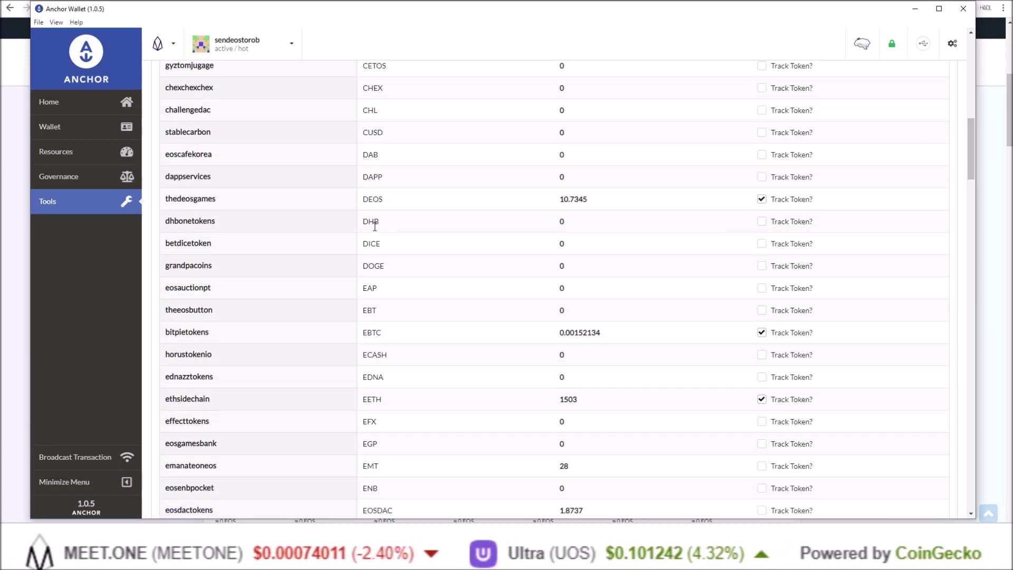
pyautogui.moveTo(970, 155); pyautogui.dragTo(959, 73)
# Reopen the empty Add Custom Token form and bring the Bloks.io token list forward.
pyautogui.click(891, 132)
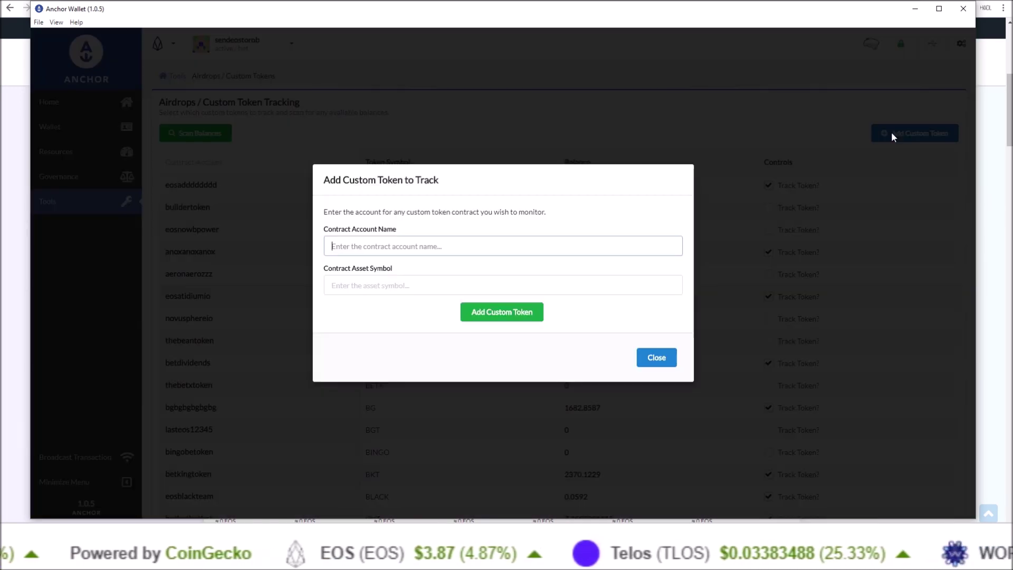
pyautogui.click(991, 137)
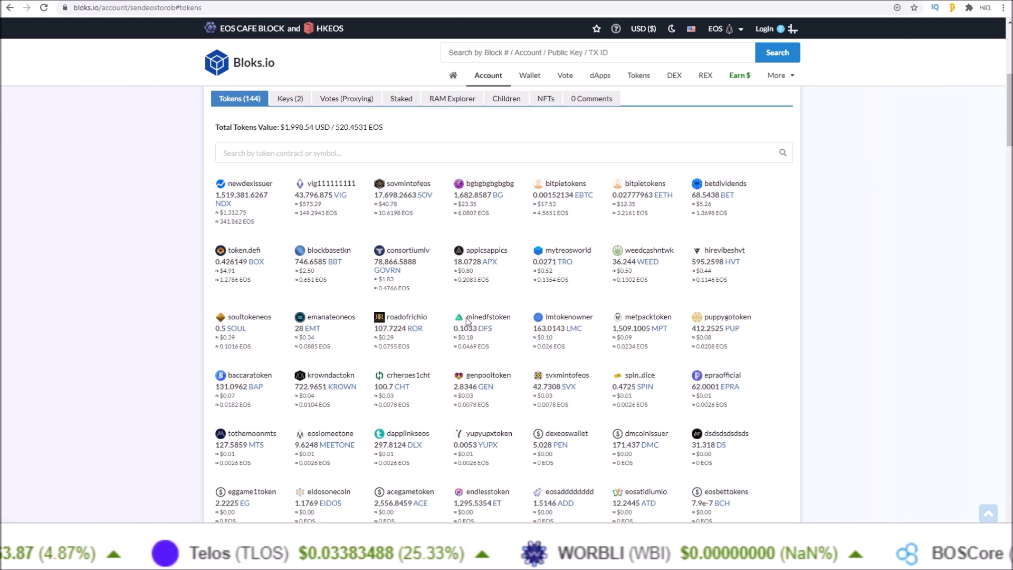
# Copy the contract name 'minedfstoken' from the Bloks.io token grid.
pyautogui.moveTo(466, 318); pyautogui.dragTo(510, 318)
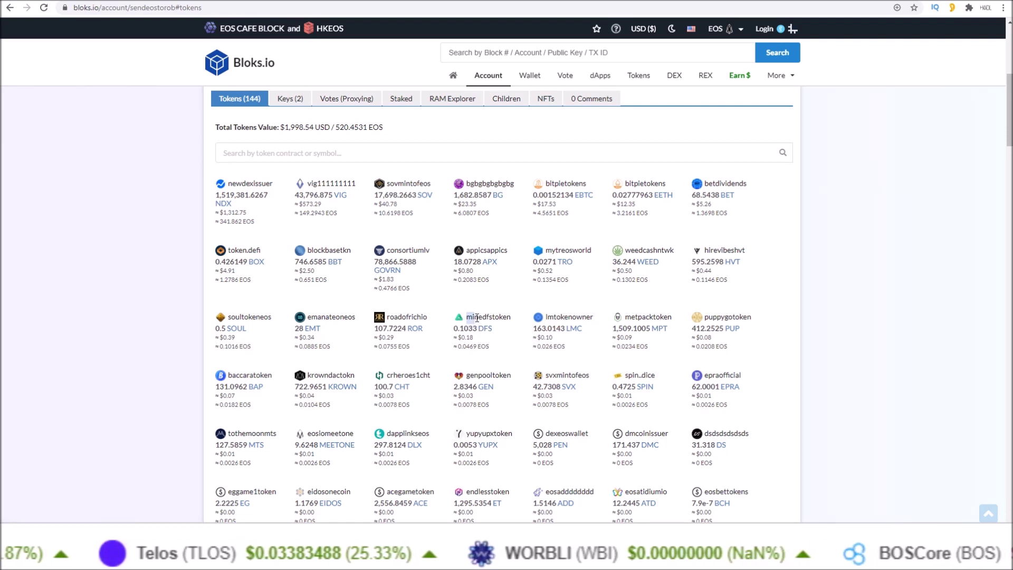
pyautogui.rightClick(505, 318)
pyautogui.click(515, 325)
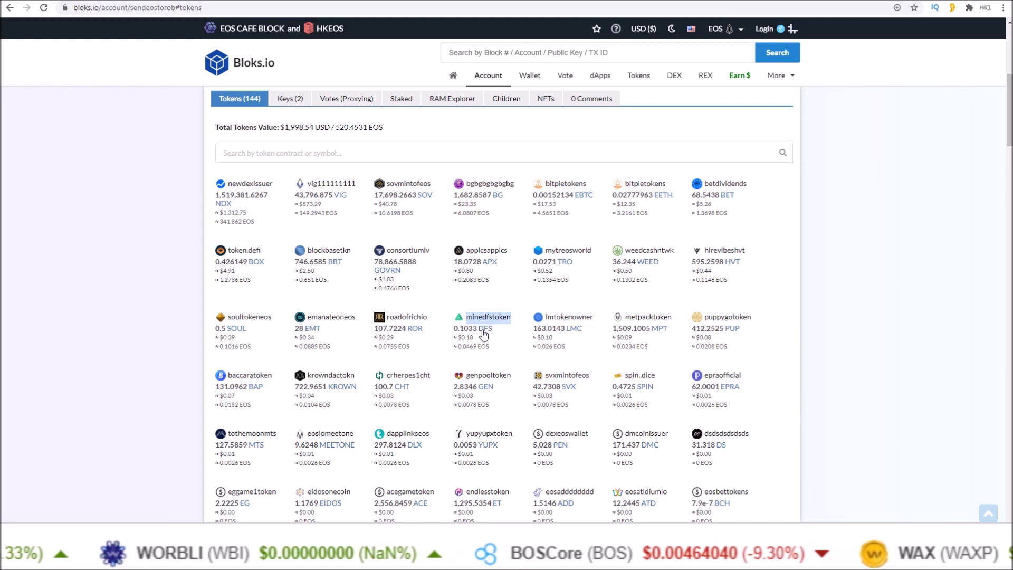
pyautogui.hotkey('alt', 'Tab')
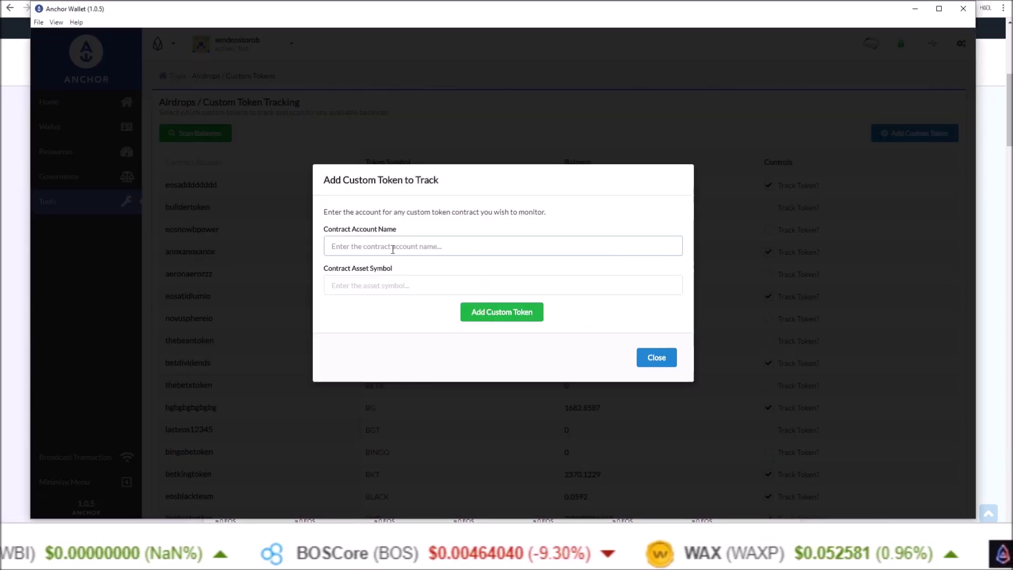
# Add a custom token with contract minedfstoken and symbol DFS, and confirm it.
pyautogui.rightClick(380, 250)
pyautogui.click(398, 280)
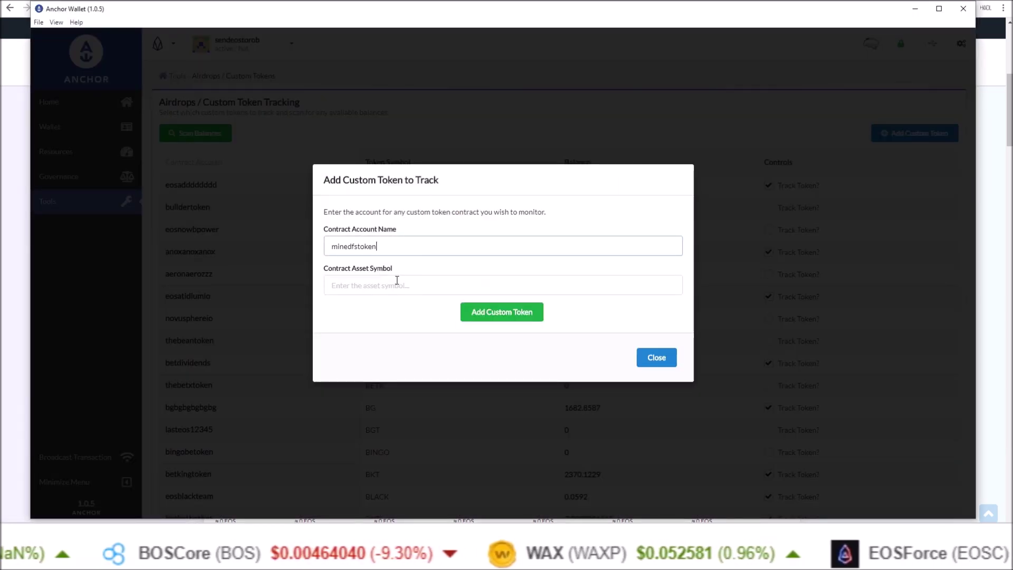
pyautogui.click(368, 285)
pyautogui.write('DFS')
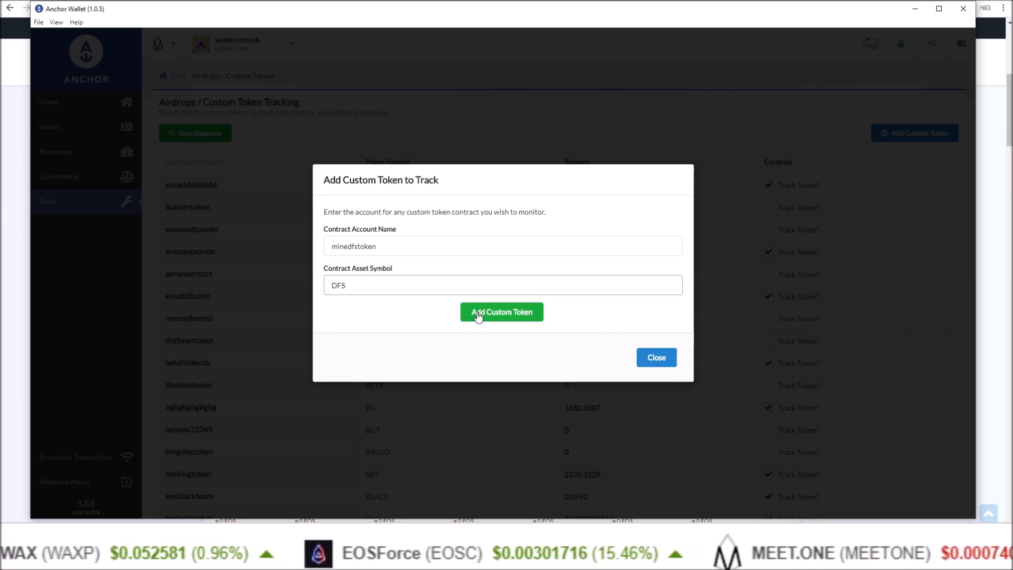
pyautogui.click(477, 314)
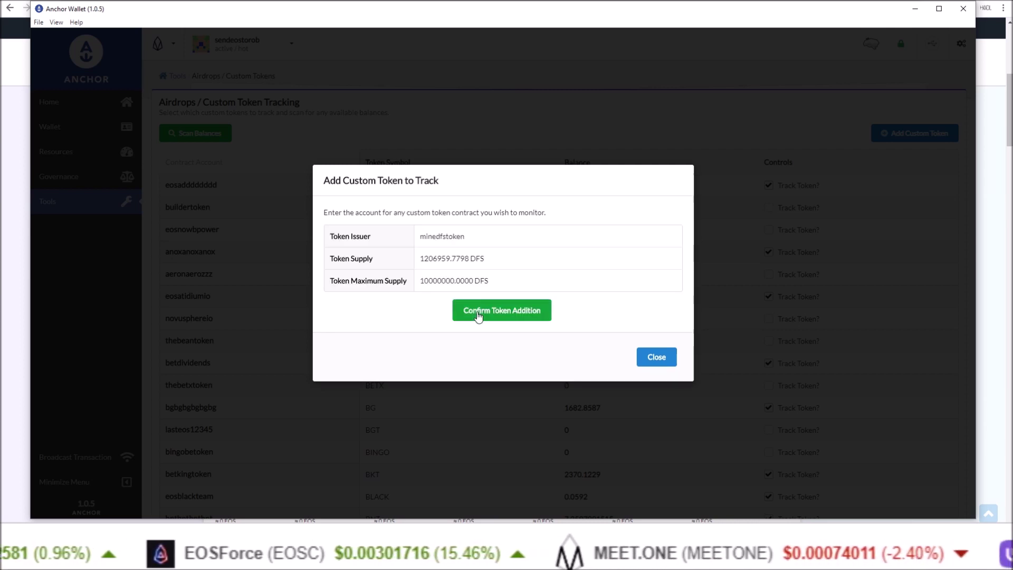
pyautogui.click(477, 311)
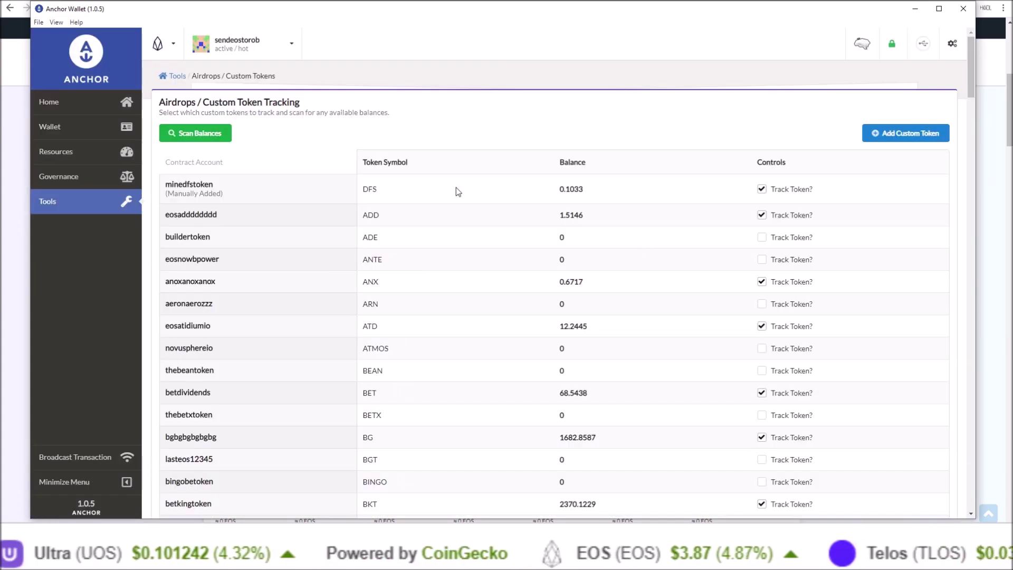
# Verify the manually added DFS row shows 0.1033, matching the Bloks.io balance.
pyautogui.doubleClick(370, 189)
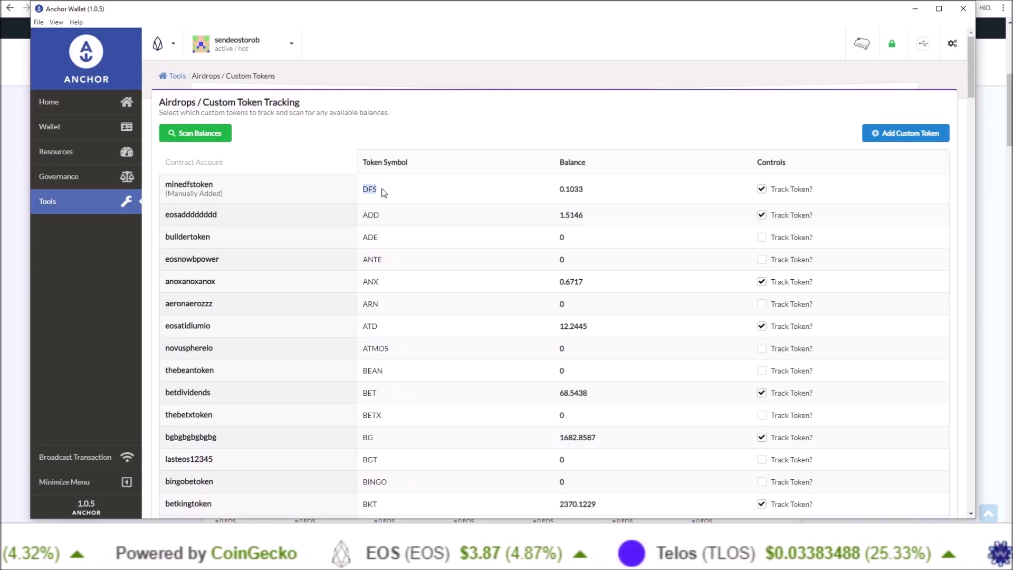
pyautogui.click(226, 198)
pyautogui.moveTo(226, 198); pyautogui.dragTo(167, 195)
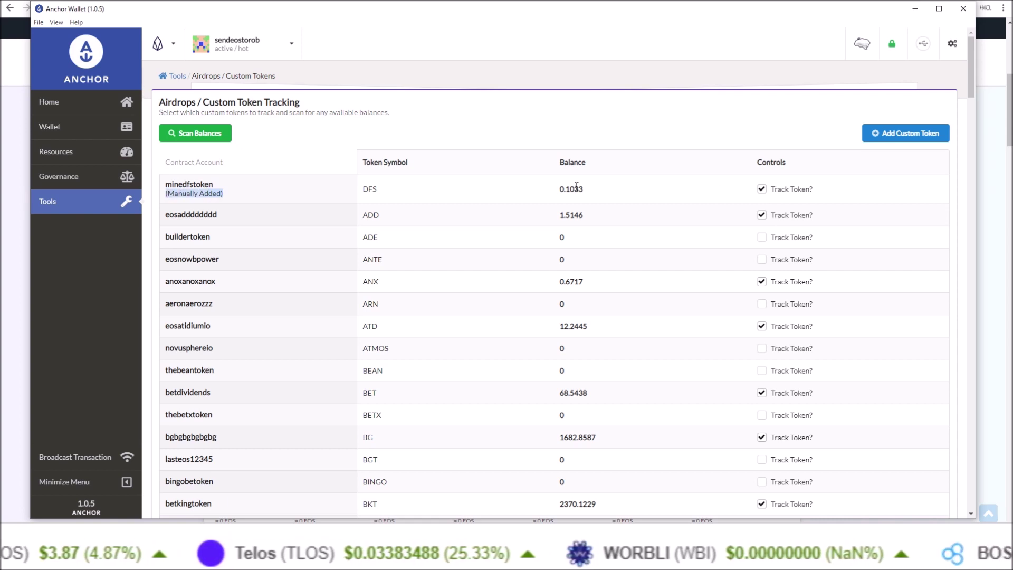
pyautogui.moveTo(561, 190); pyautogui.dragTo(587, 193)
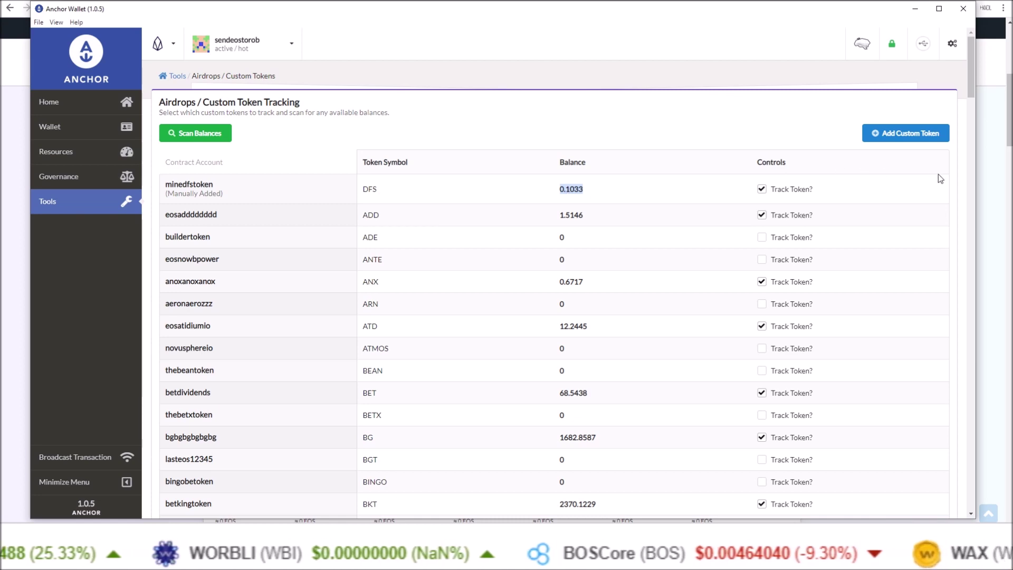
pyautogui.click(985, 195)
pyautogui.moveTo(454, 331); pyautogui.dragTo(410, 347)
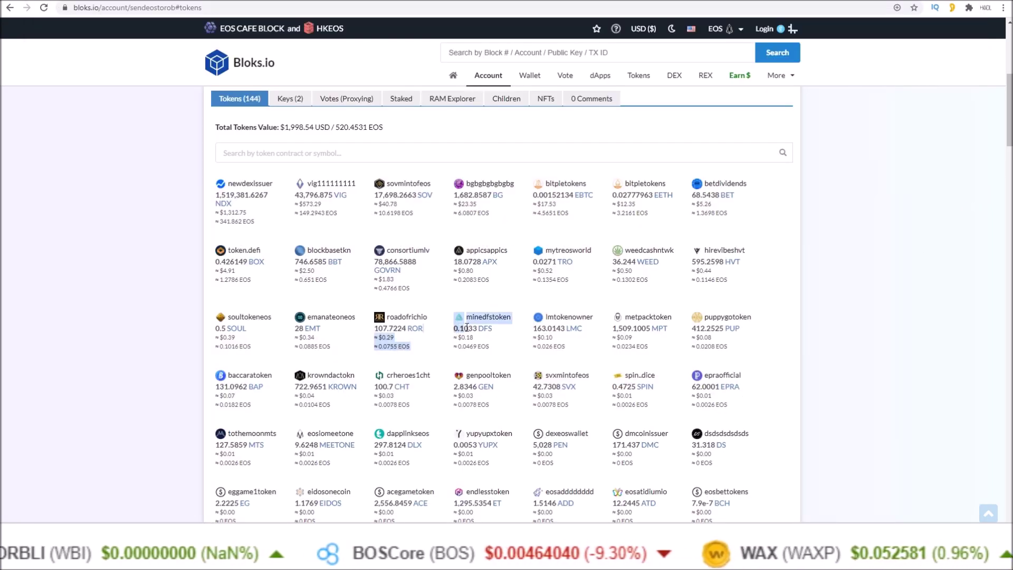
pyautogui.click(518, 350)
pyautogui.hotkey('alt', 'Tab')
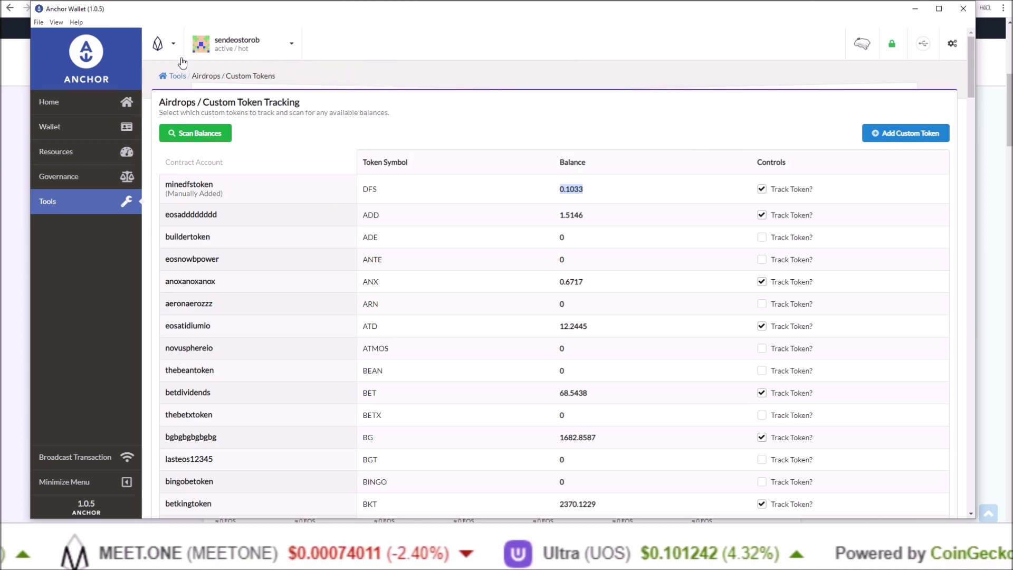
# Switch the wallet to the WAX chain and check its empty Tokens overview.
pyautogui.click(172, 45)
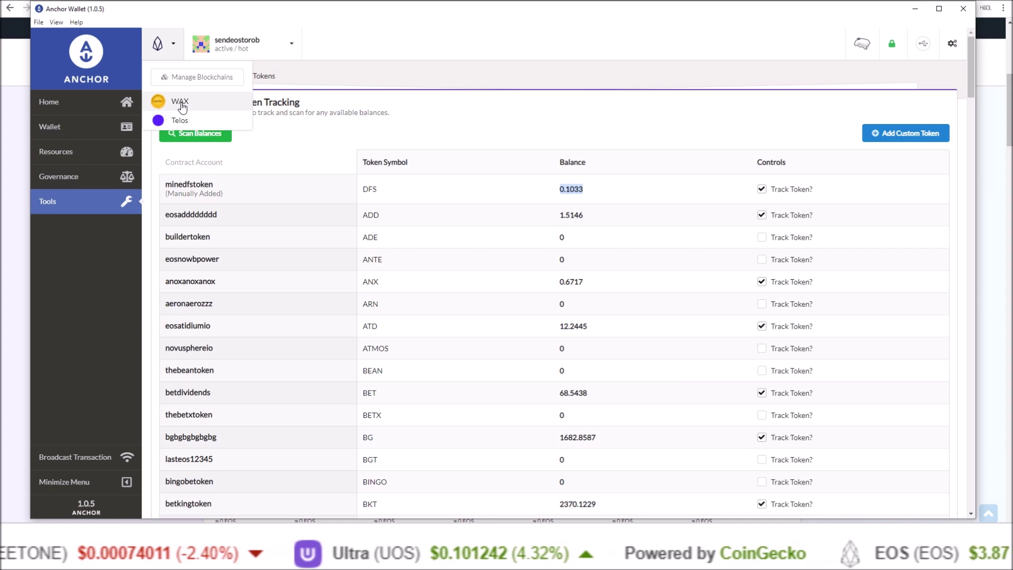
pyautogui.click(180, 103)
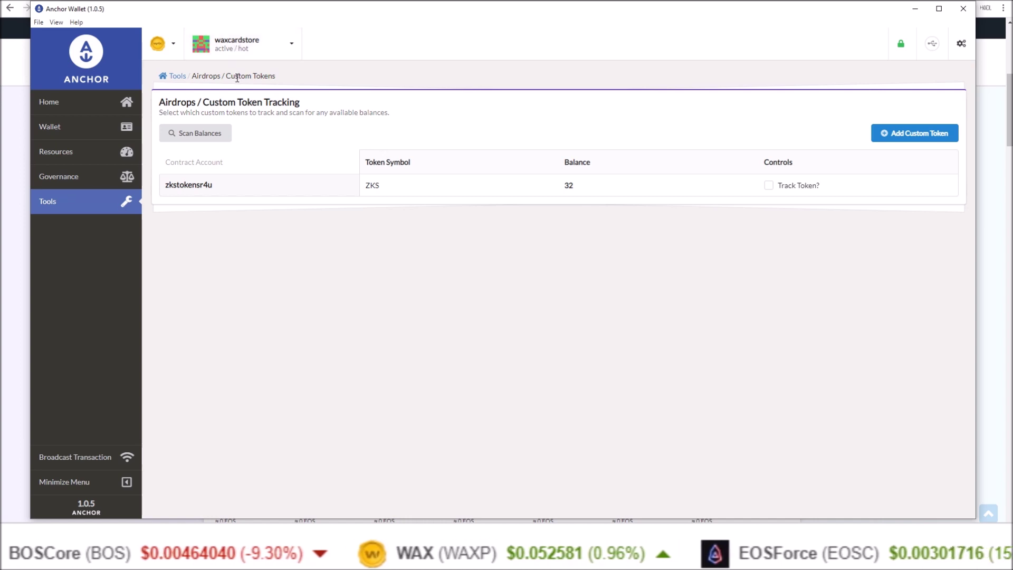
pyautogui.click(77, 106)
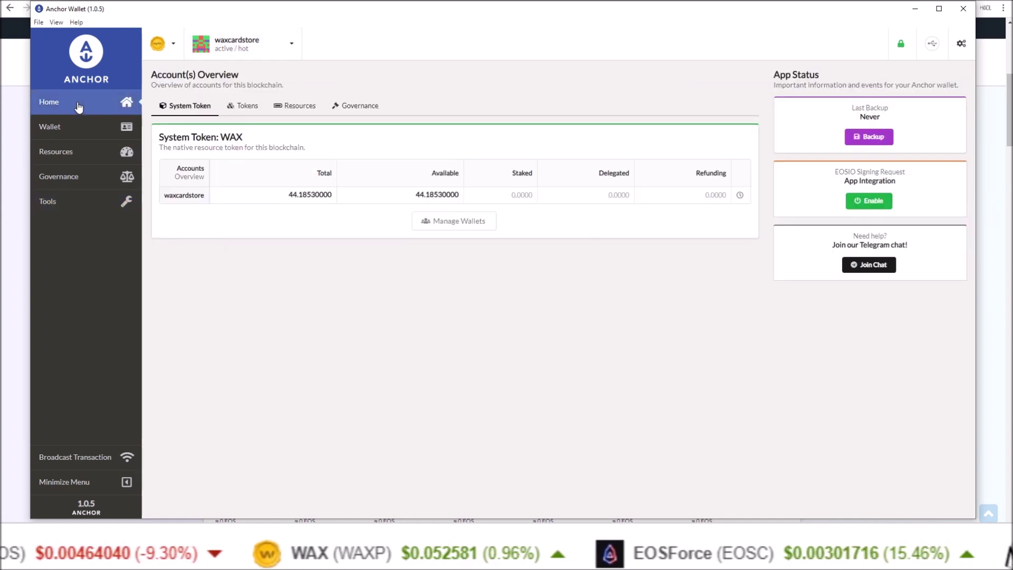
pyautogui.click(251, 109)
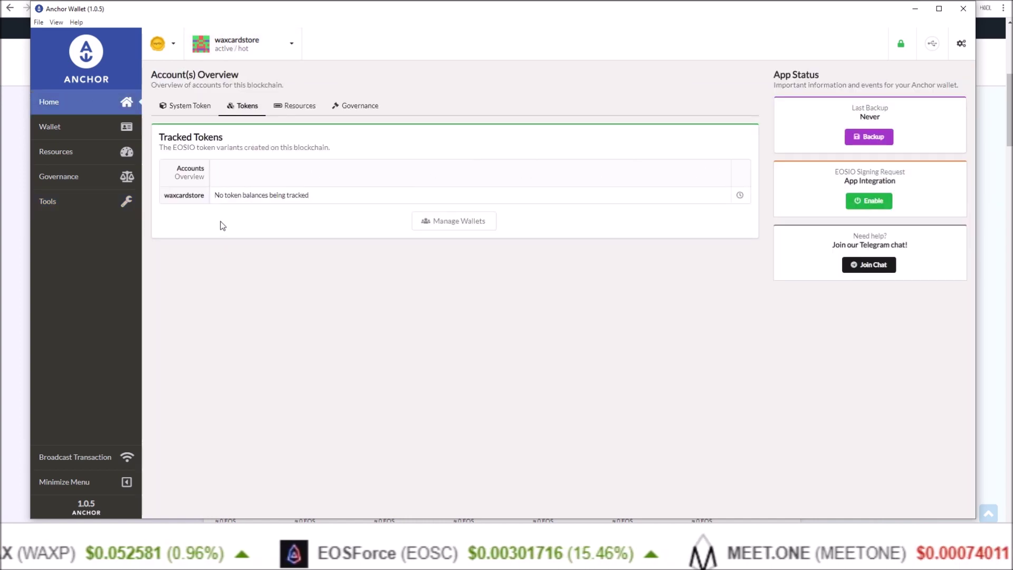
# Open WAX's empty Airdrops / Custom Tokens page and bring the block explorer forward.
pyautogui.click(67, 207)
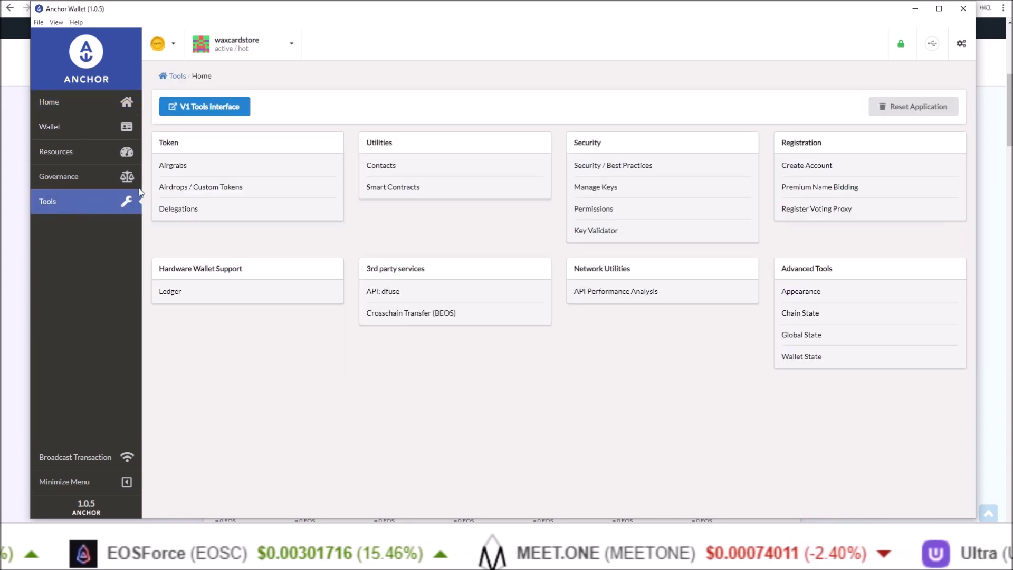
pyautogui.click(181, 190)
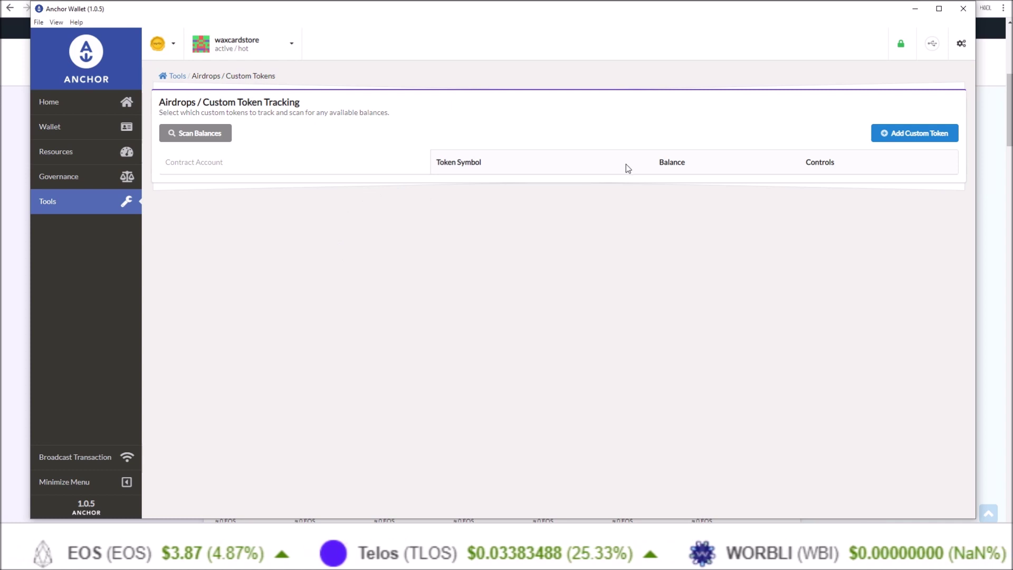
pyautogui.click(999, 128)
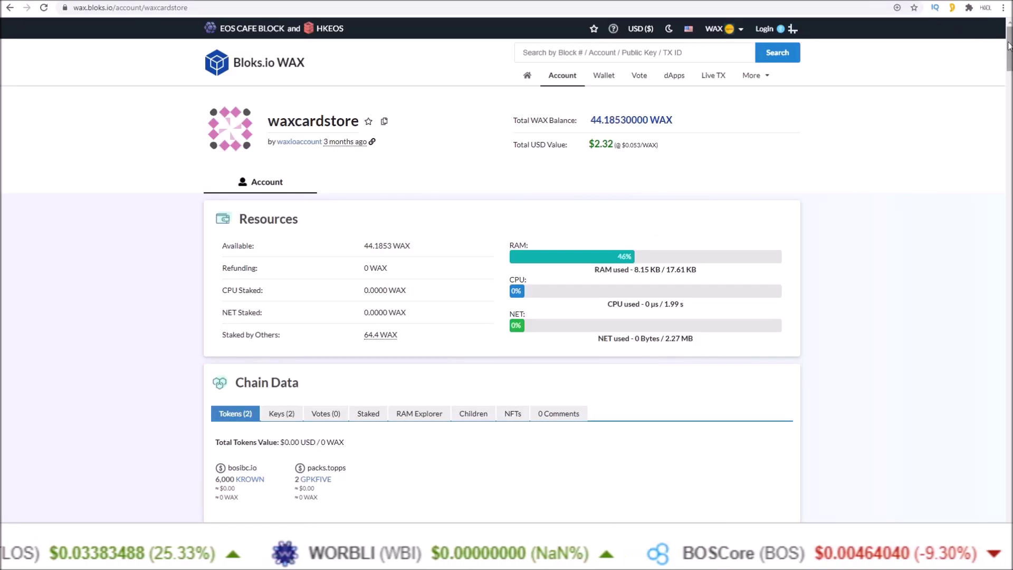
pyautogui.scroll(-2, 1009, 46)
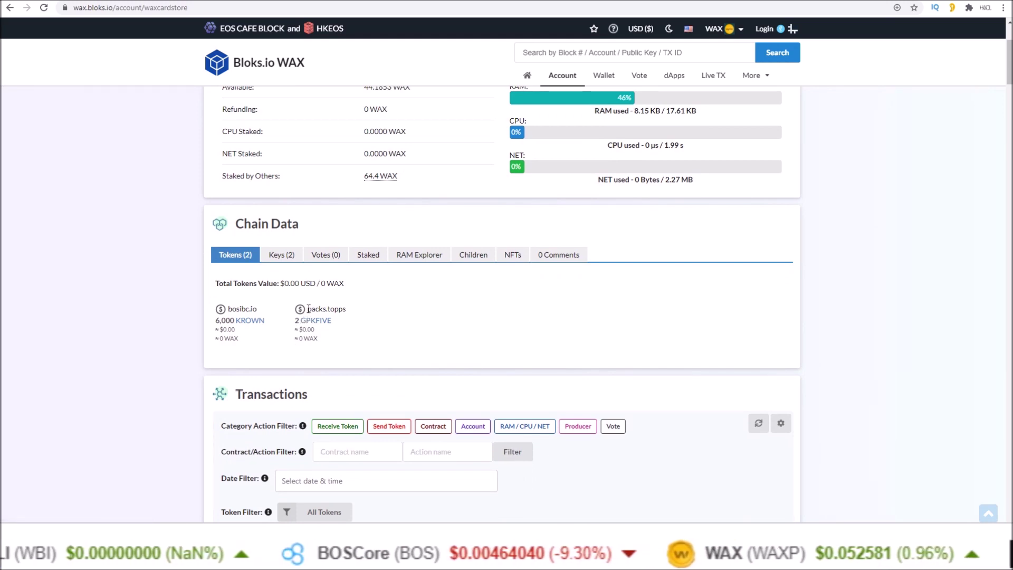
# Highlight the packs.topps contract name in waxcardstore's Tokens list on wax.bloks.io.
pyautogui.moveTo(307, 308); pyautogui.dragTo(362, 321)
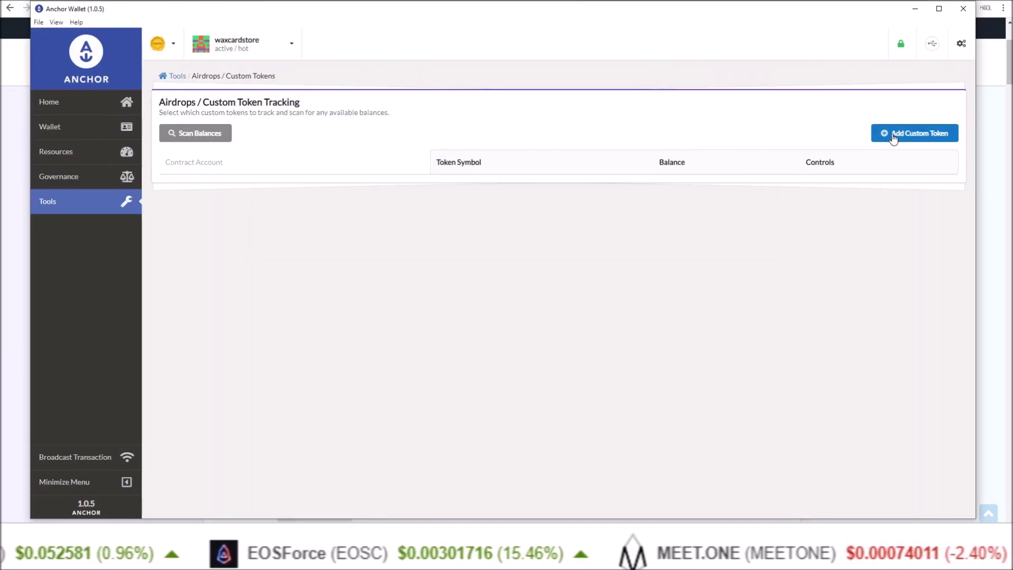
# Start a new custom token and paste packs.topps as its contract account.
pyautogui.click(891, 135)
pyautogui.rightClick(366, 248)
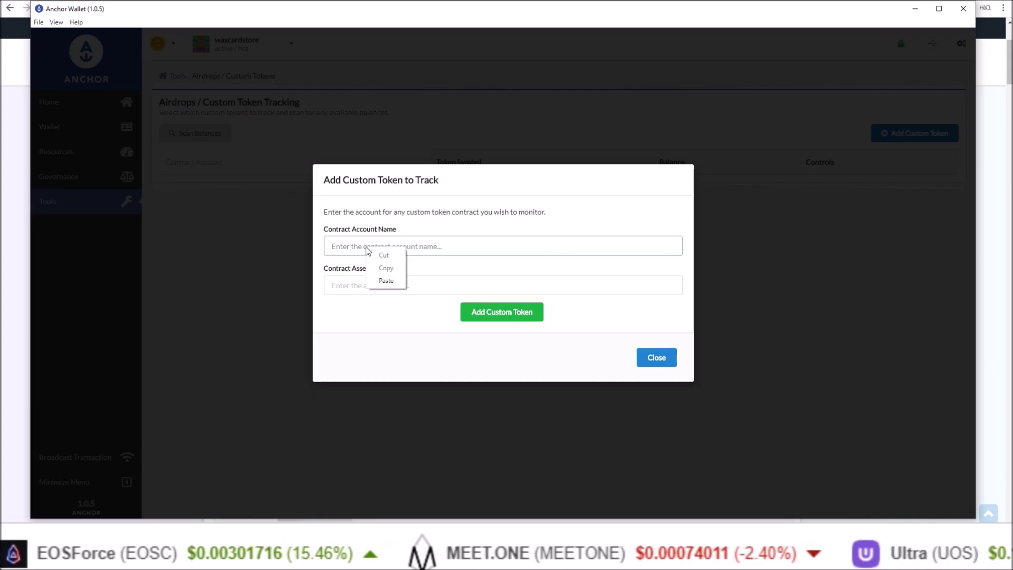
pyautogui.click(385, 281)
pyautogui.click(387, 286)
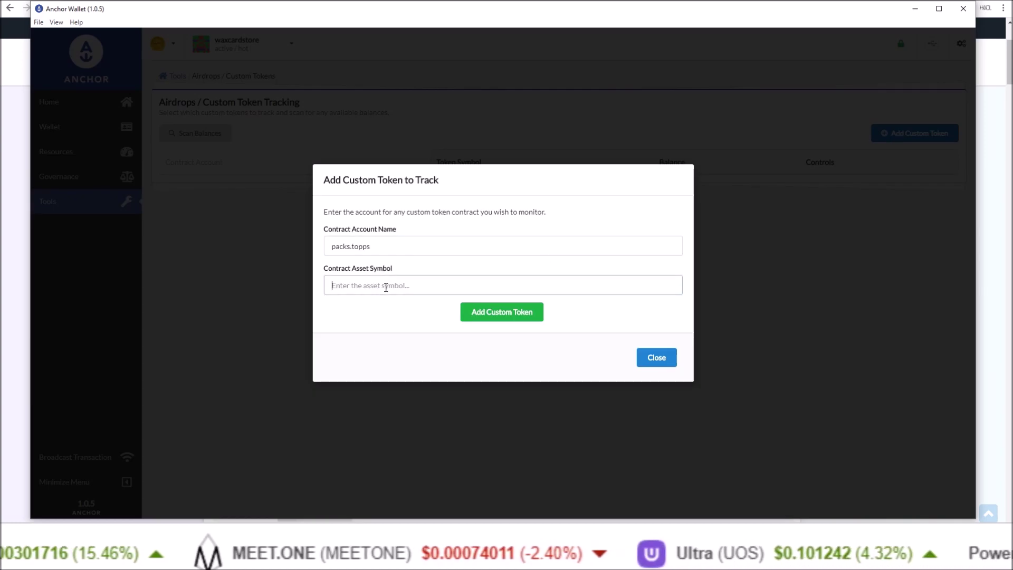
pyautogui.write('GPK')
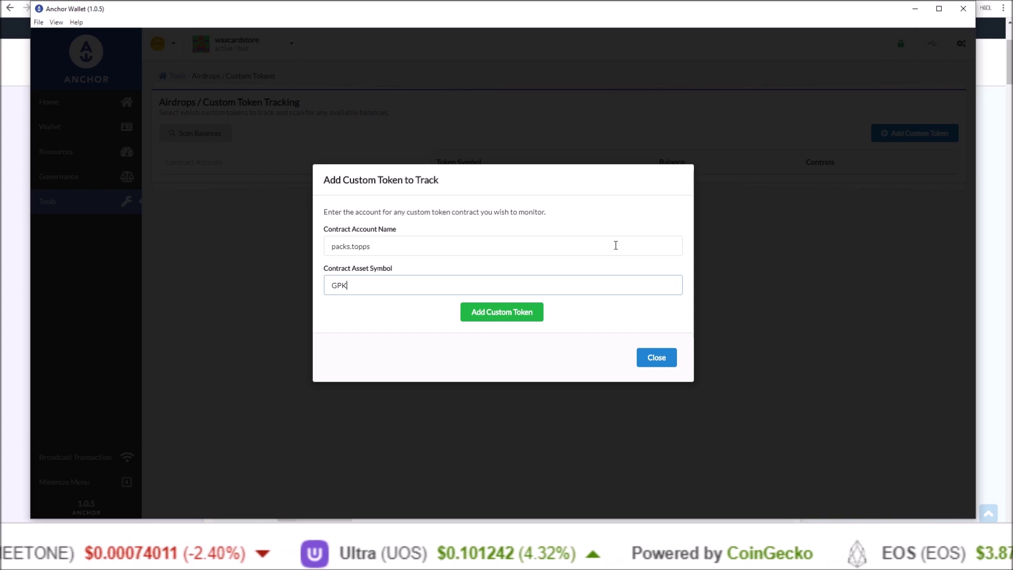
pyautogui.write('FIVE')
# Look up and confirm the GPKFIVE token, checking its balance of 2.
pyautogui.click(529, 313)
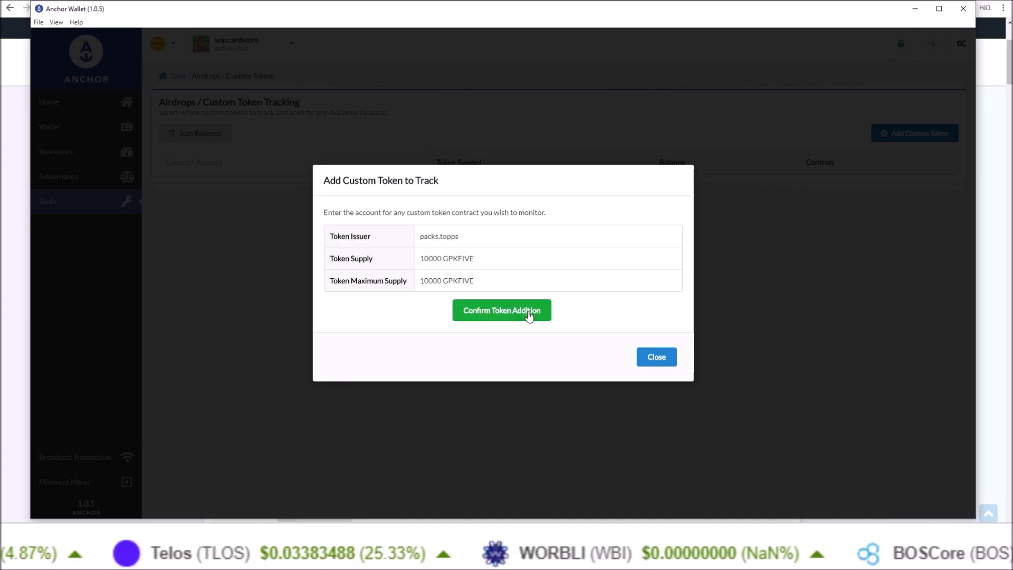
pyautogui.click(528, 314)
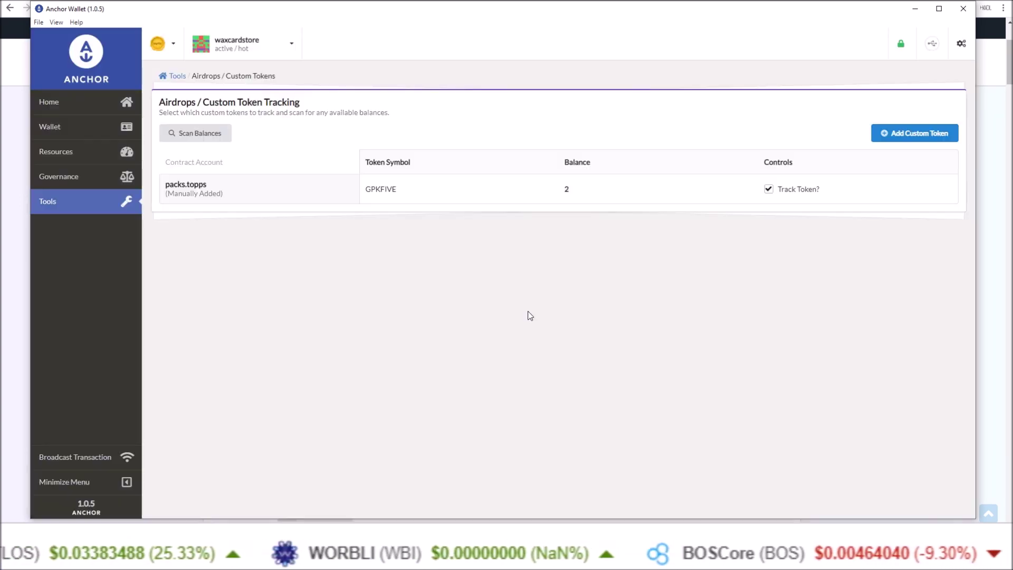
pyautogui.doubleClick(567, 188)
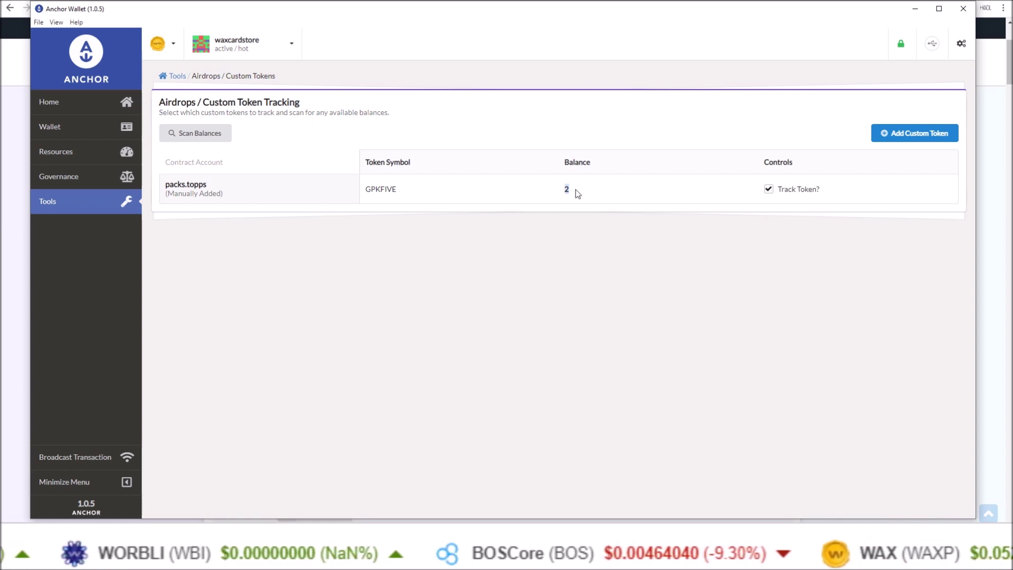
pyautogui.click(608, 246)
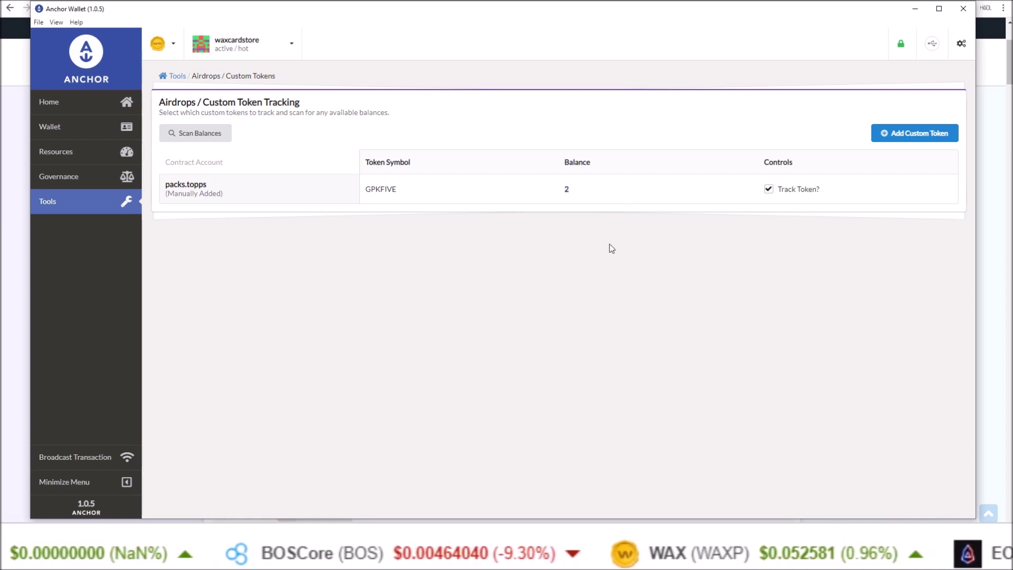
# Open the Home Tokens overview and check the GPKFIVE row with balance 2.
pyautogui.click(92, 107)
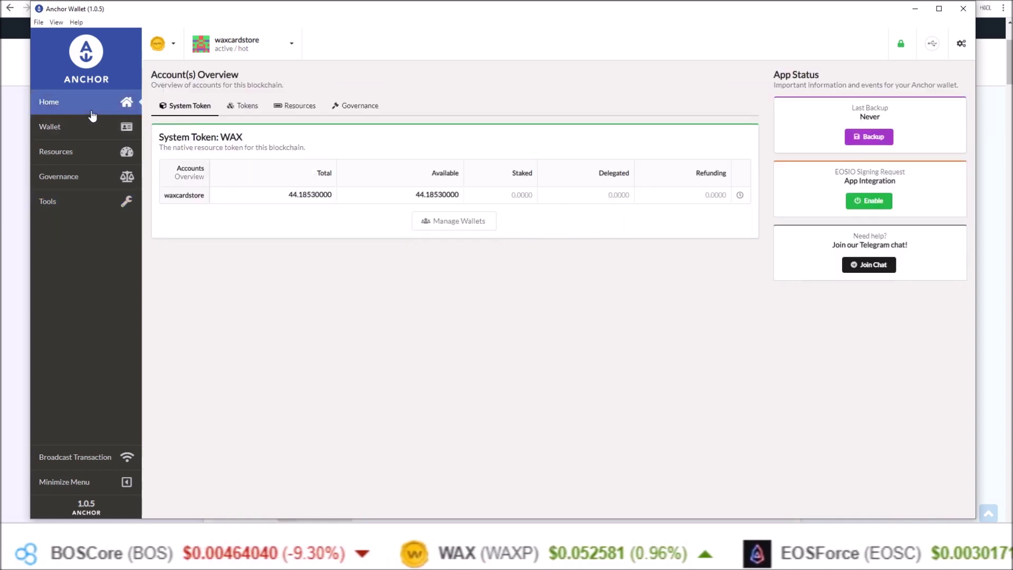
pyautogui.click(237, 106)
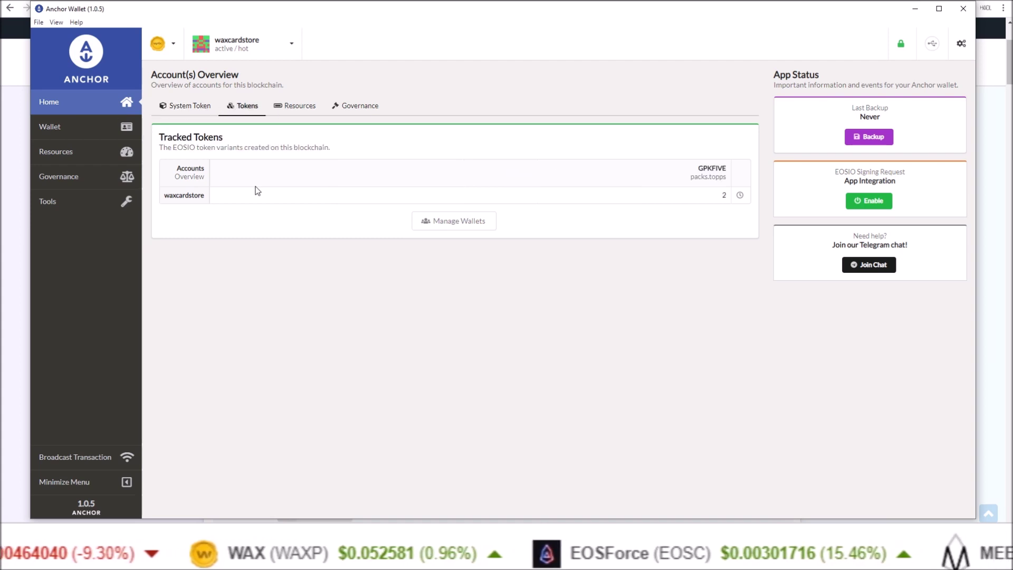
pyautogui.moveTo(696, 166); pyautogui.dragTo(725, 195)
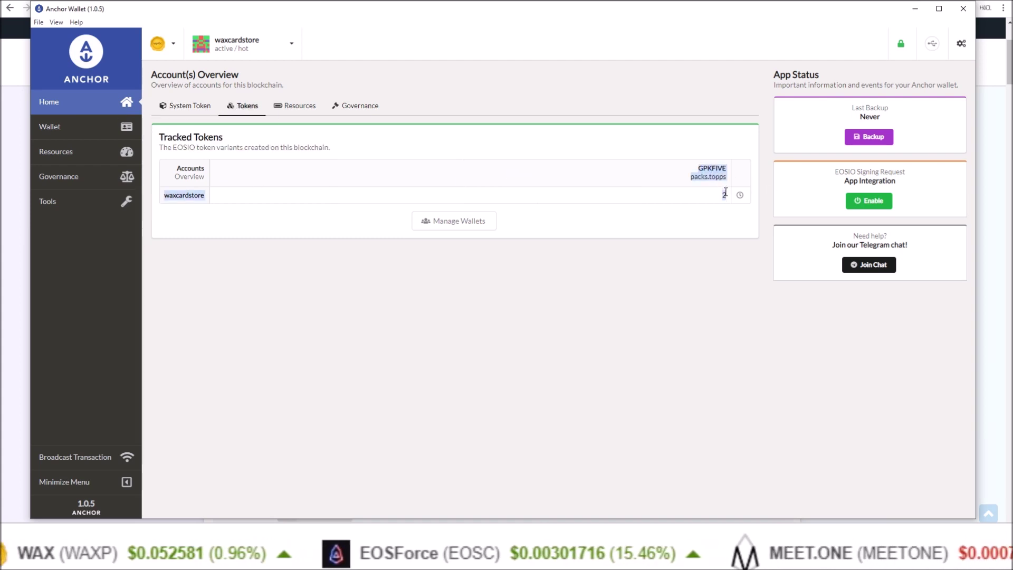
pyautogui.click(597, 394)
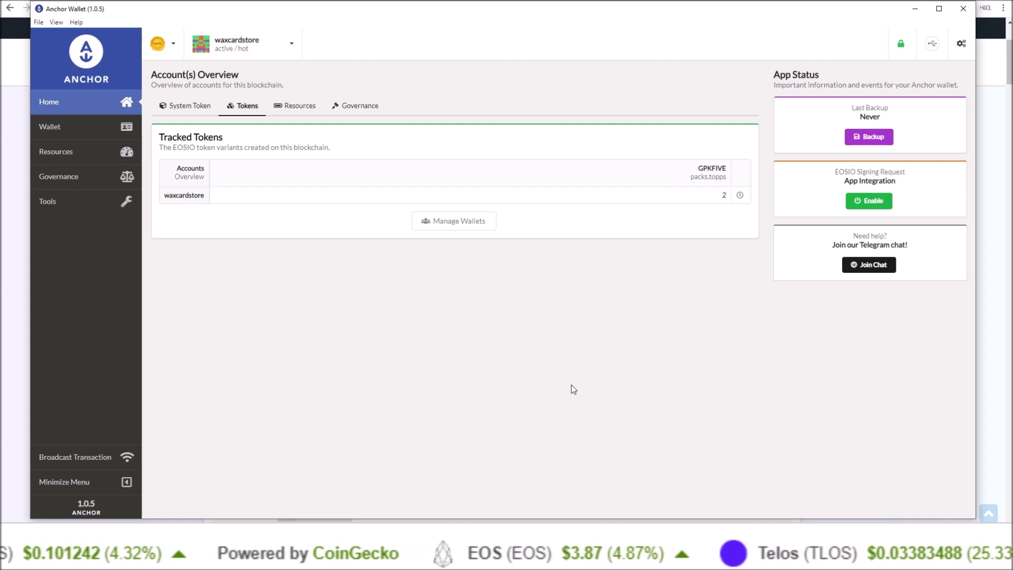